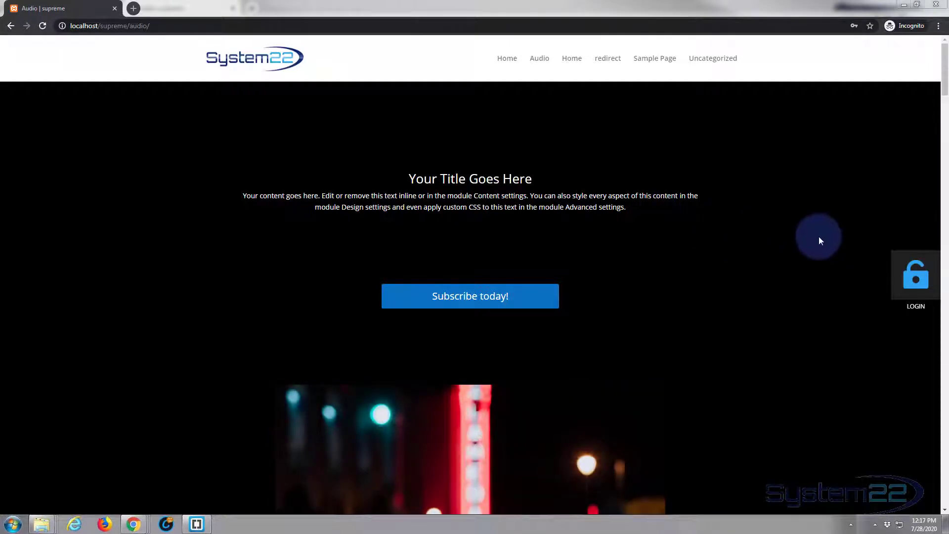
- Test the LOGIN popup in the logged-out preview, close it, and scroll through the page
click(917, 284)
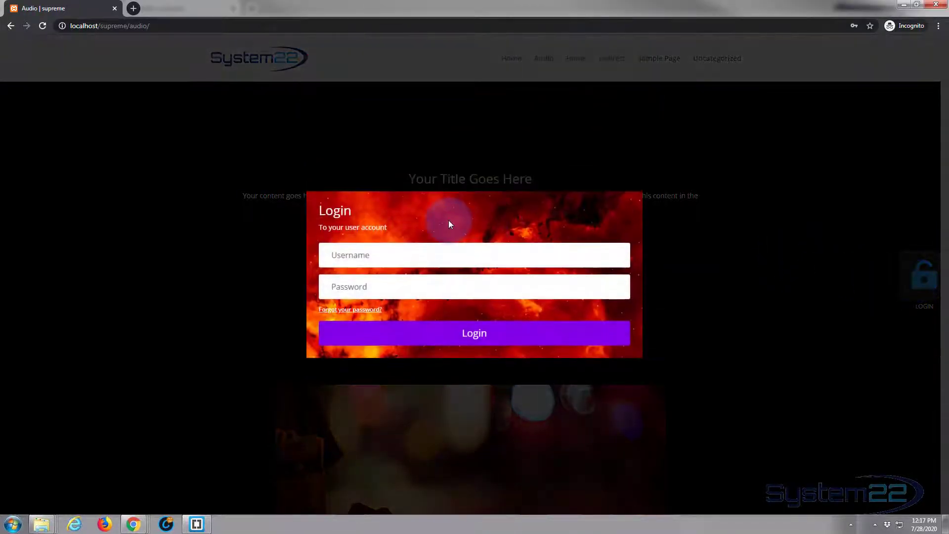
click(698, 251)
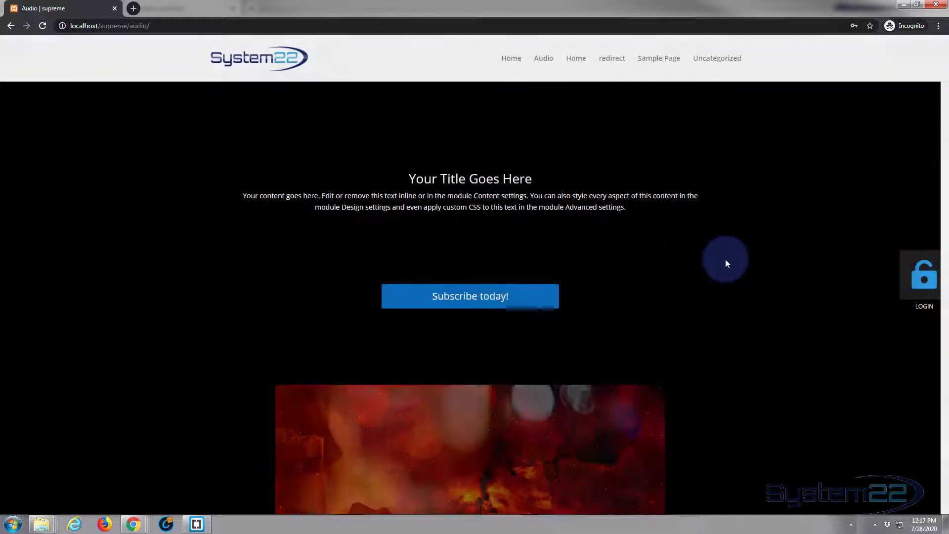
scroll(791, 292, down, 3)
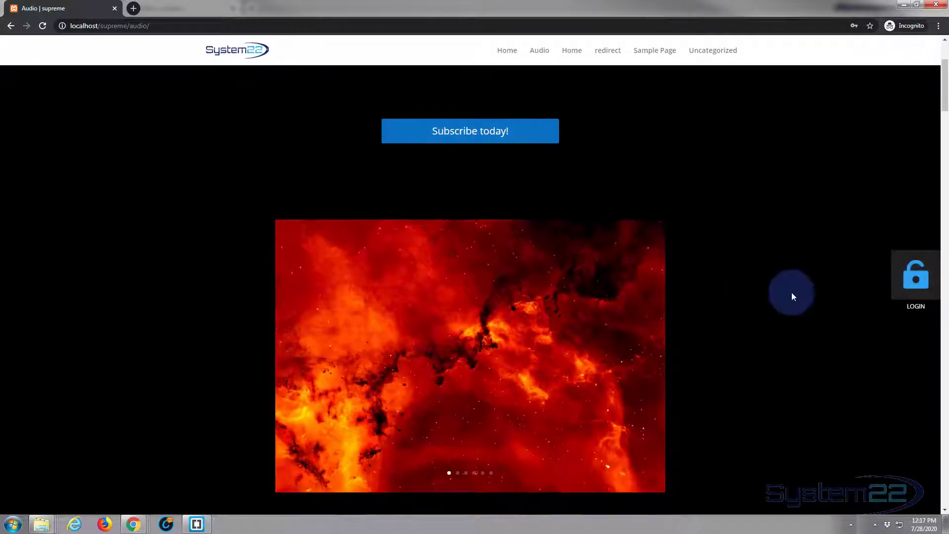
scroll(809, 286, down, 8)
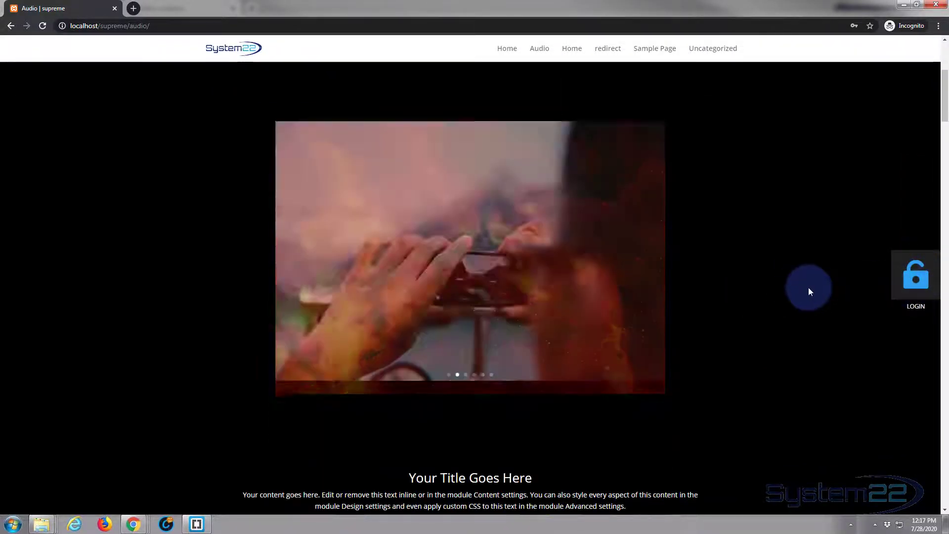
scroll(808, 289, up, 12)
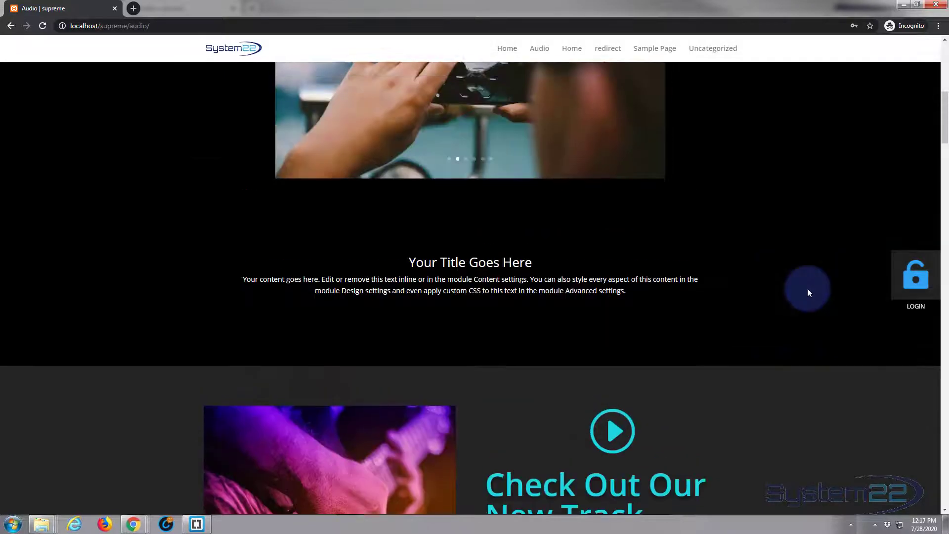
scroll(808, 288, up, 2)
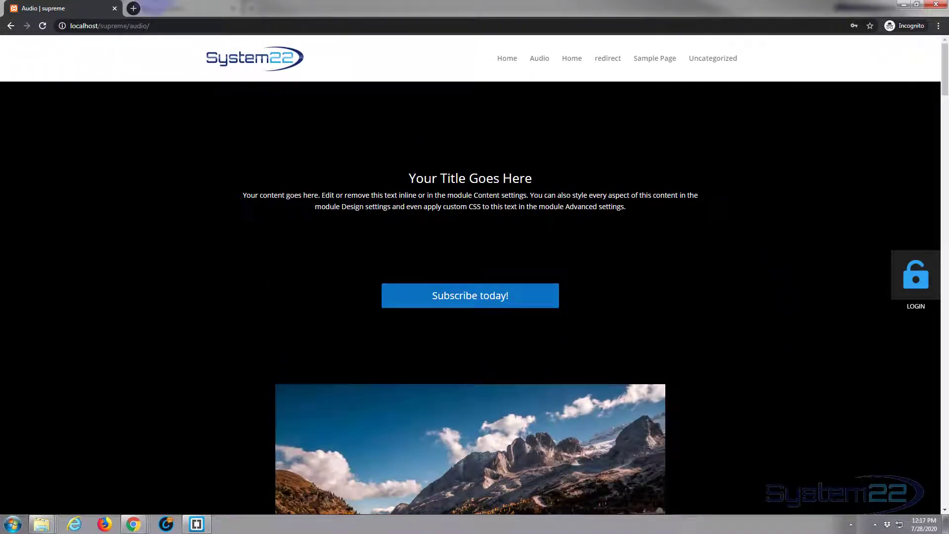
- Confirm Enable Divi Popup is on in Divi Supreme Pro General Settings and save changes
click(114, 8)
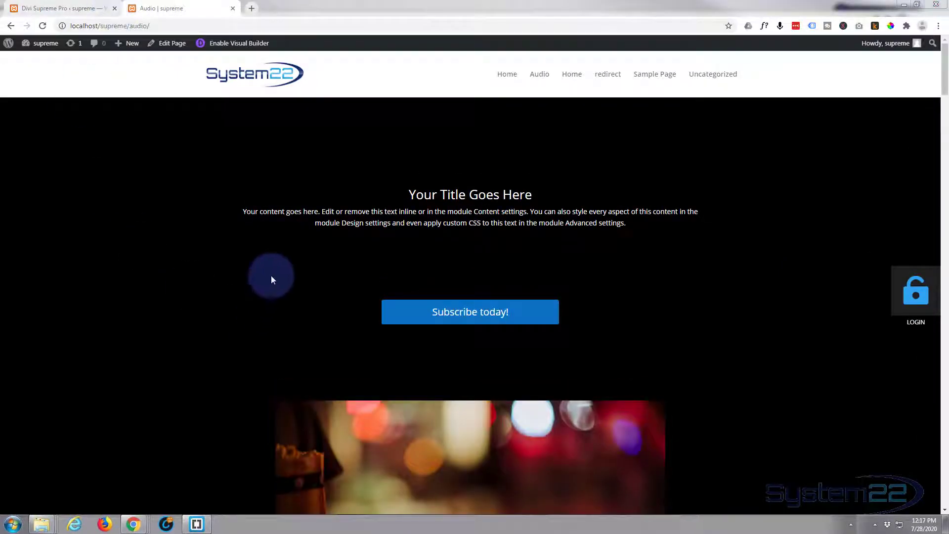
click(233, 44)
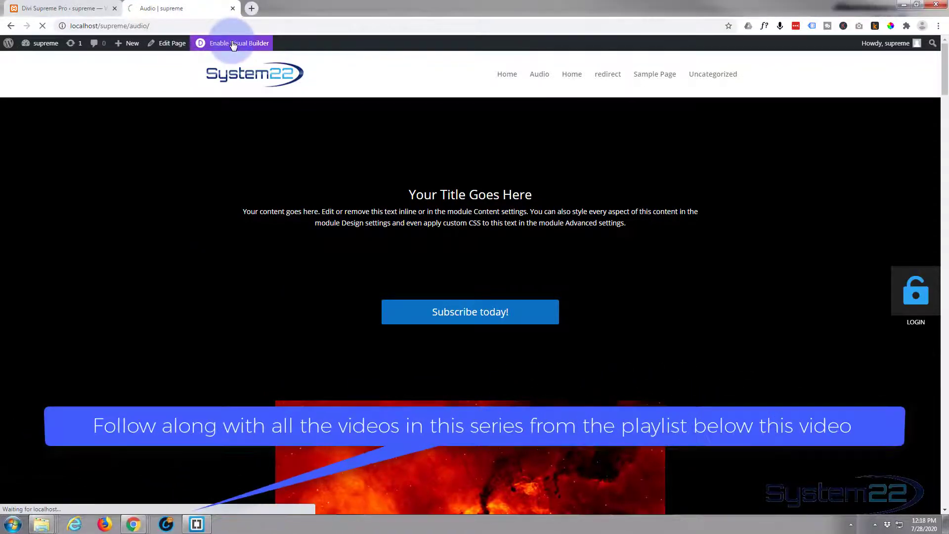
click(81, 7)
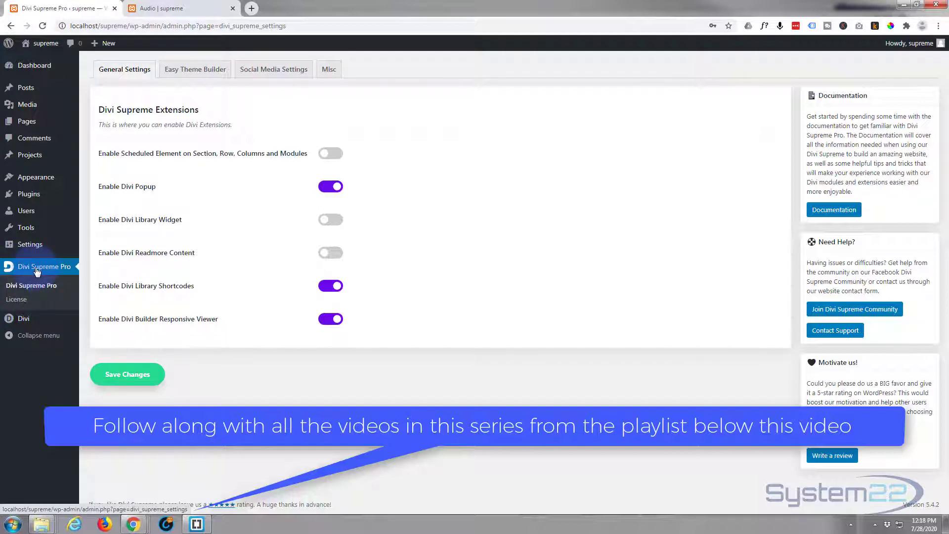
click(131, 75)
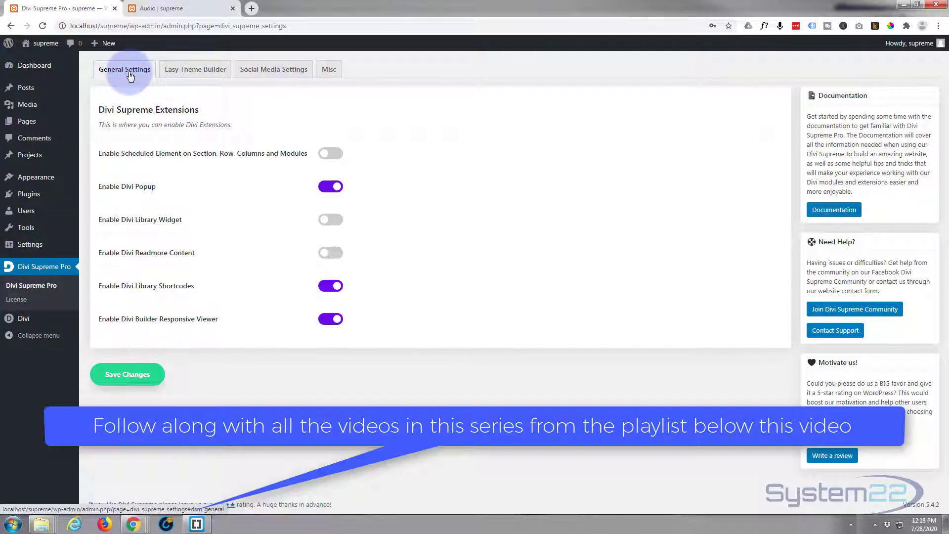
click(139, 196)
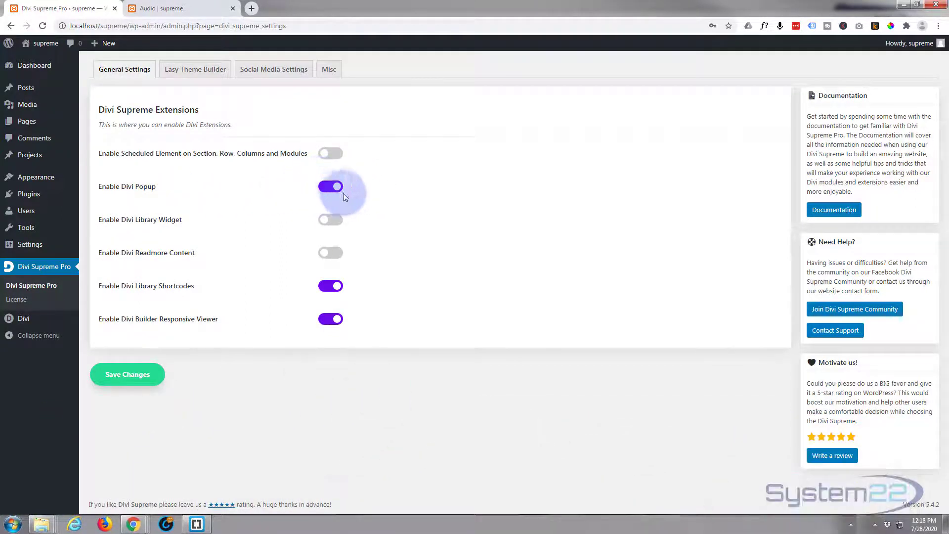
click(121, 384)
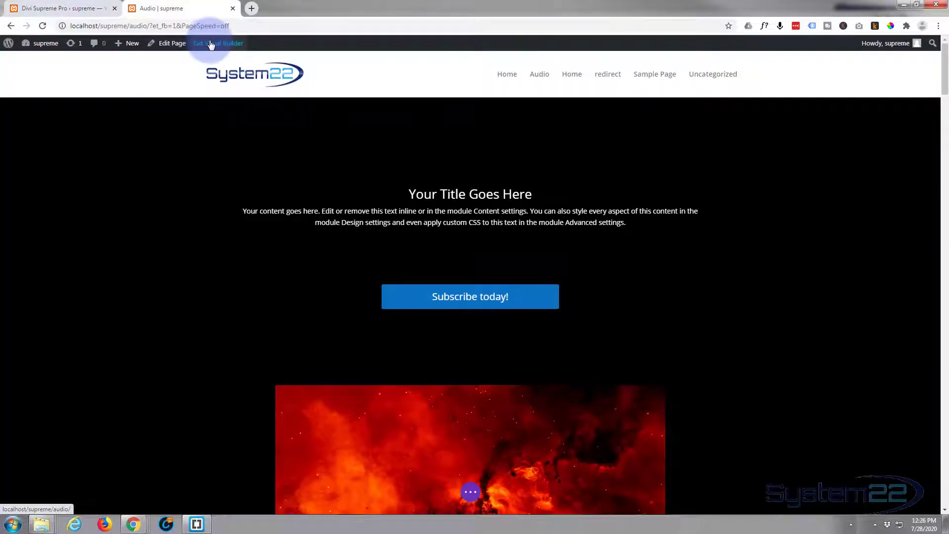
- Insert a Blurb module below the Subscribe today! button
scroll(451, 271, down, 2)
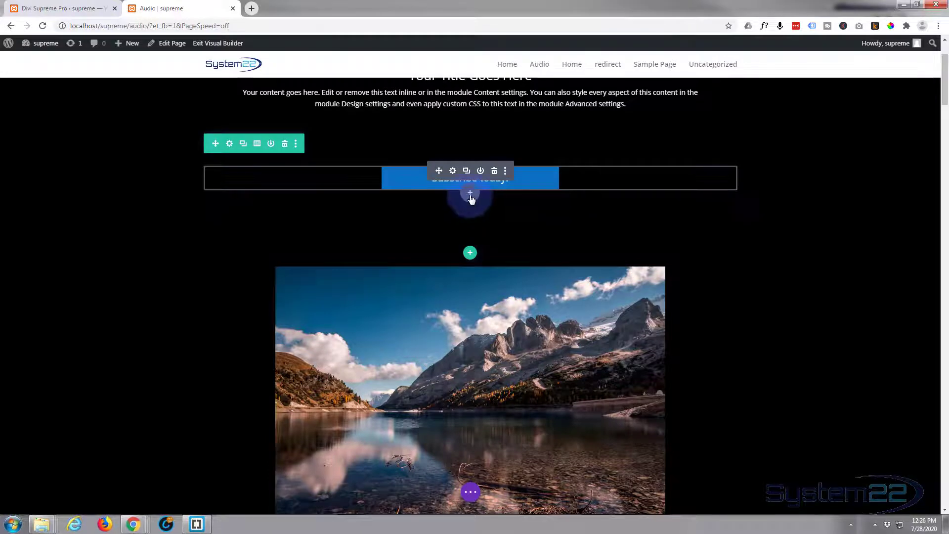
click(470, 193)
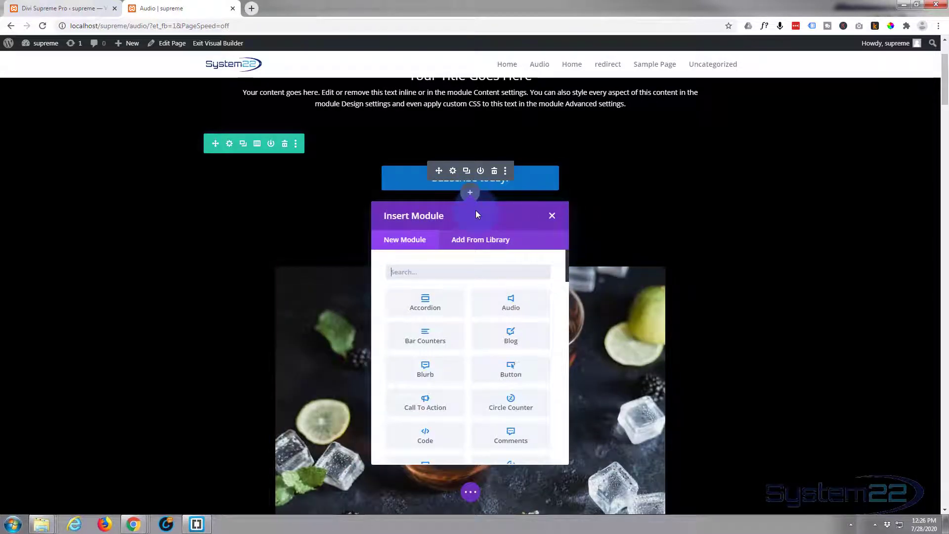
click(433, 372)
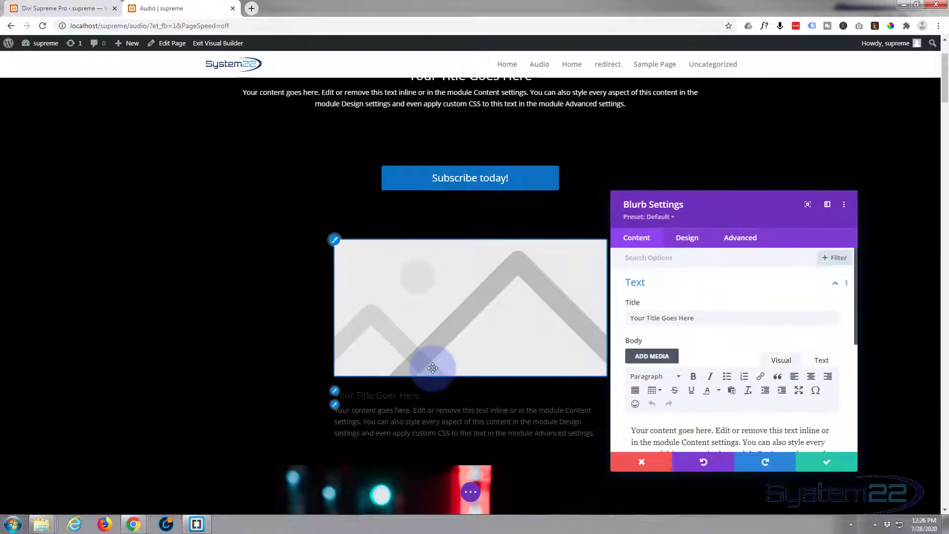
- Retitle the blurb 'Login' and delete its placeholder body text
drag(699, 318, 567, 315)
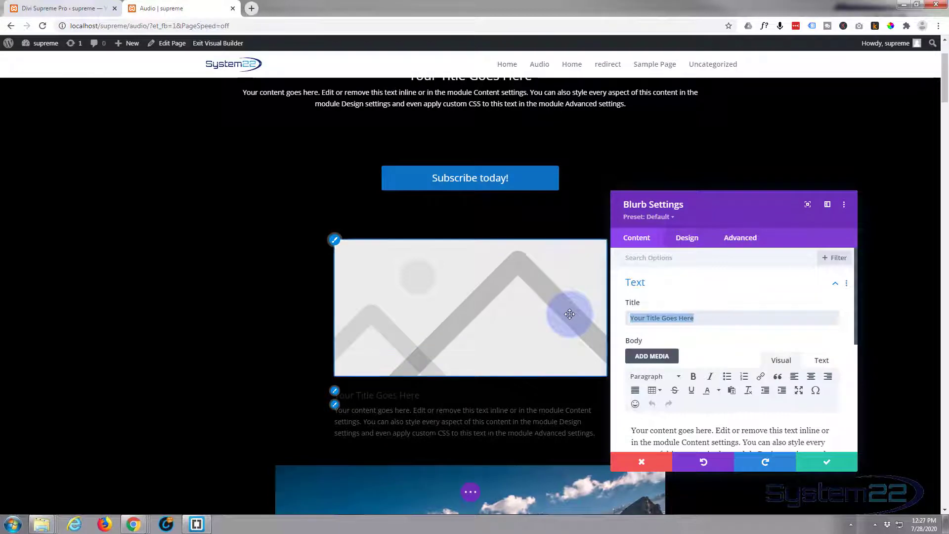
text(Login)
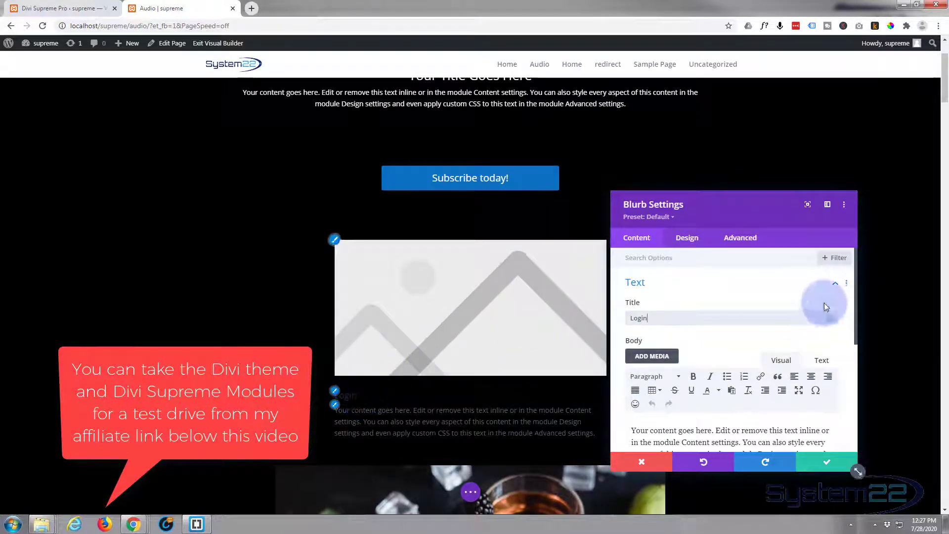
scroll(774, 299, down, 2)
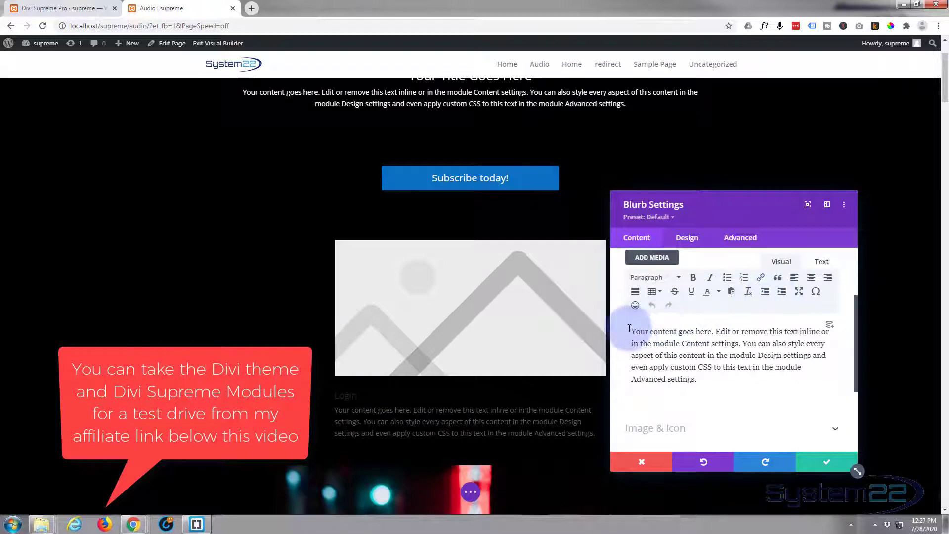
drag(629, 329, 728, 383)
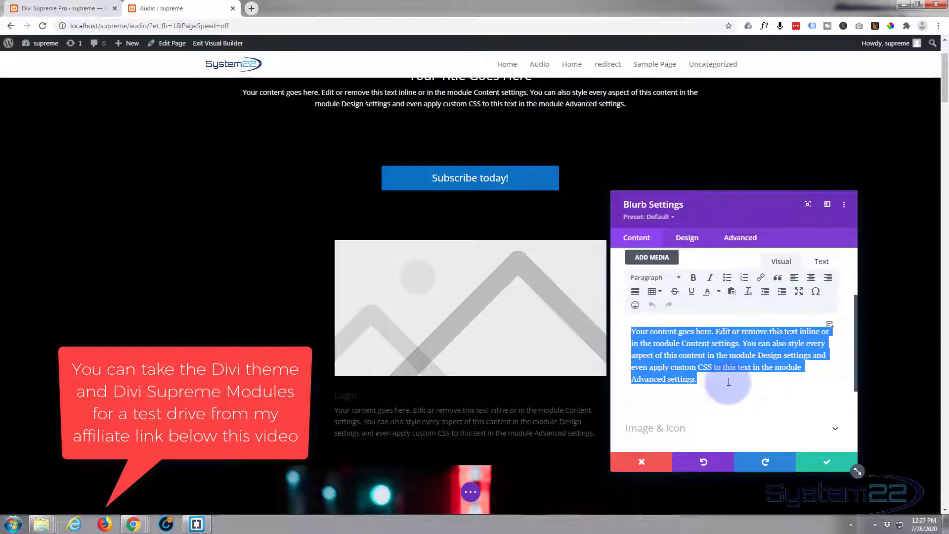
key(Delete)
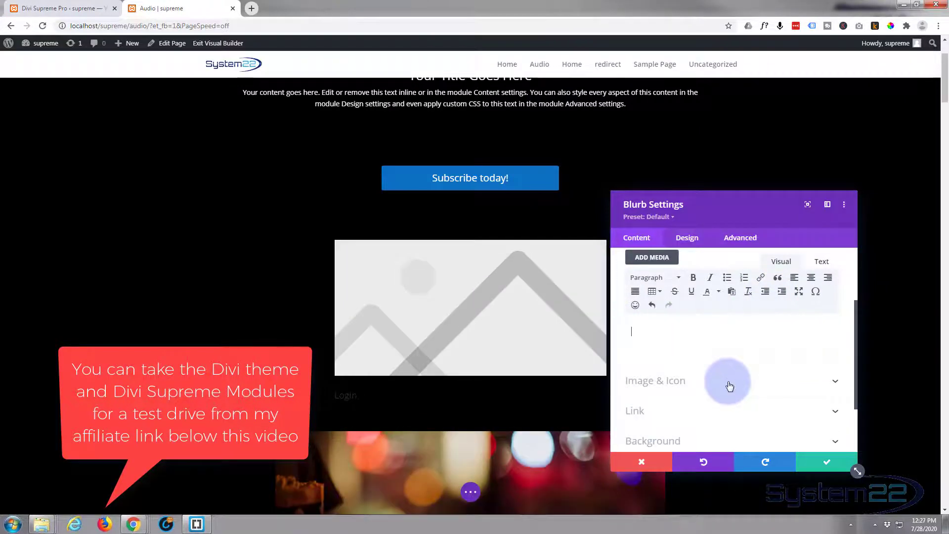
click(671, 382)
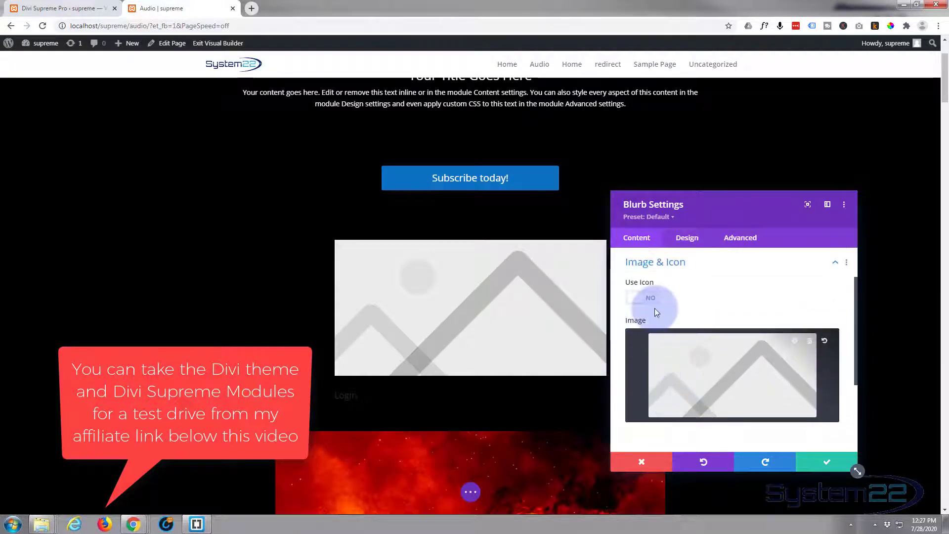
- Switch the blurb from an image to an icon and choose the unlock padlock icon
click(646, 299)
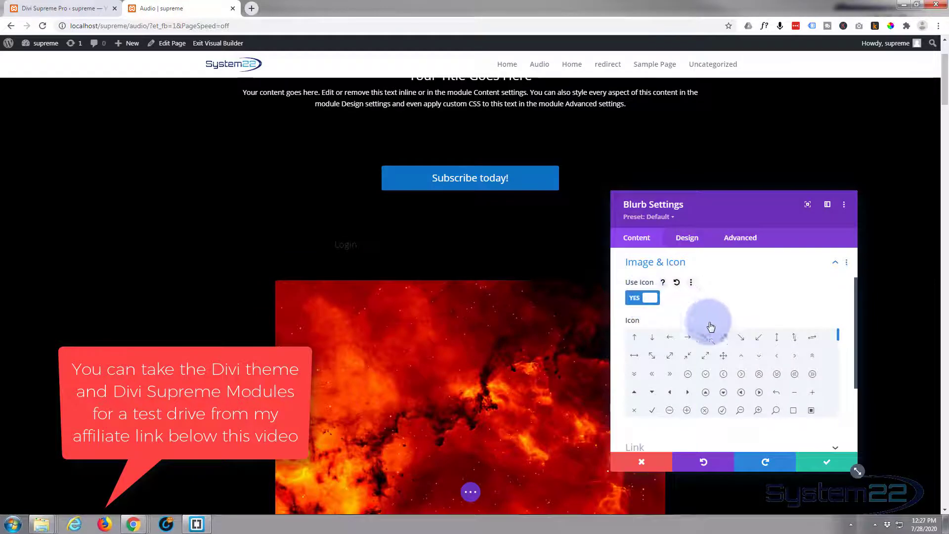
scroll(722, 360, down, 5)
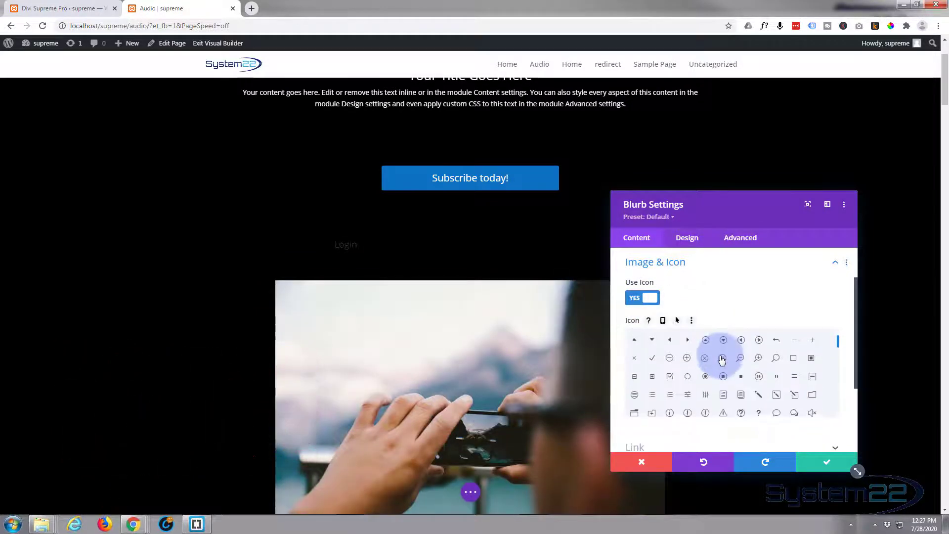
scroll(727, 356, down, 5)
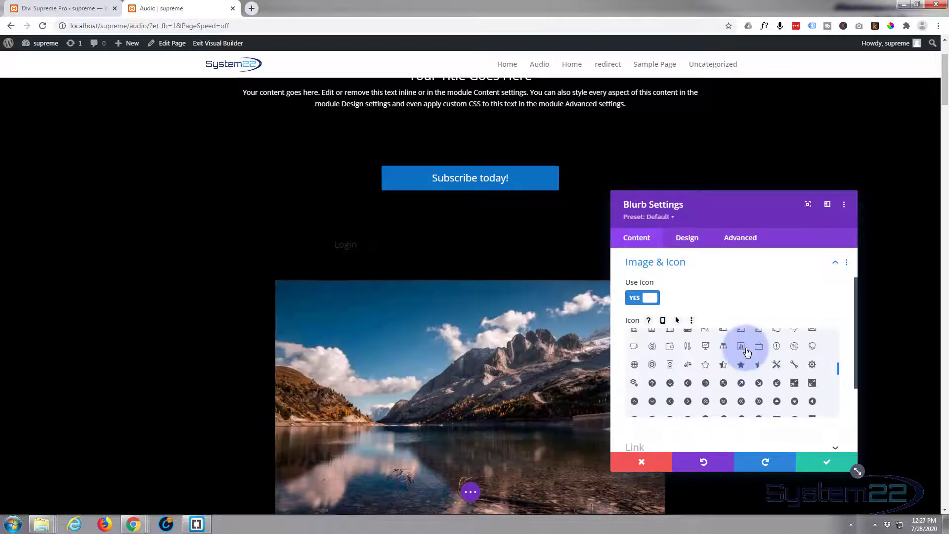
scroll(747, 352, down, 5)
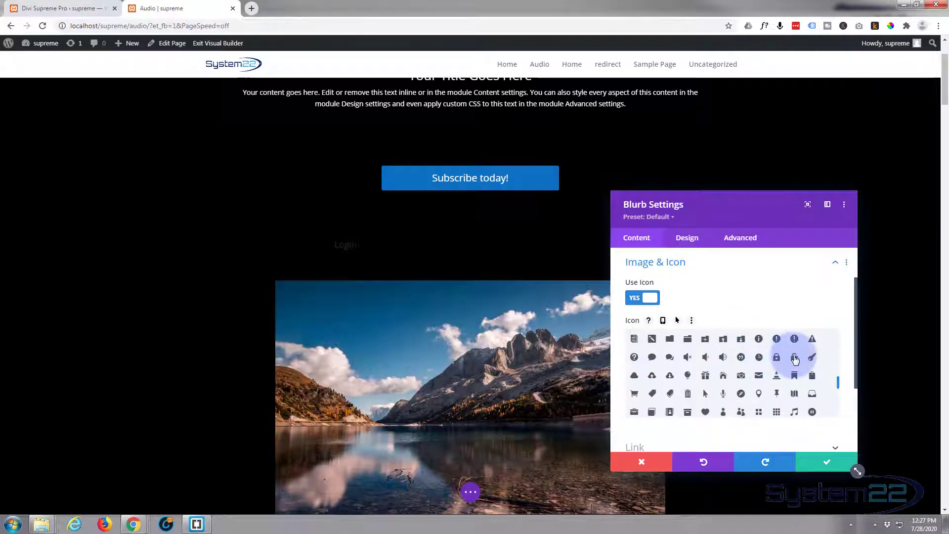
click(795, 358)
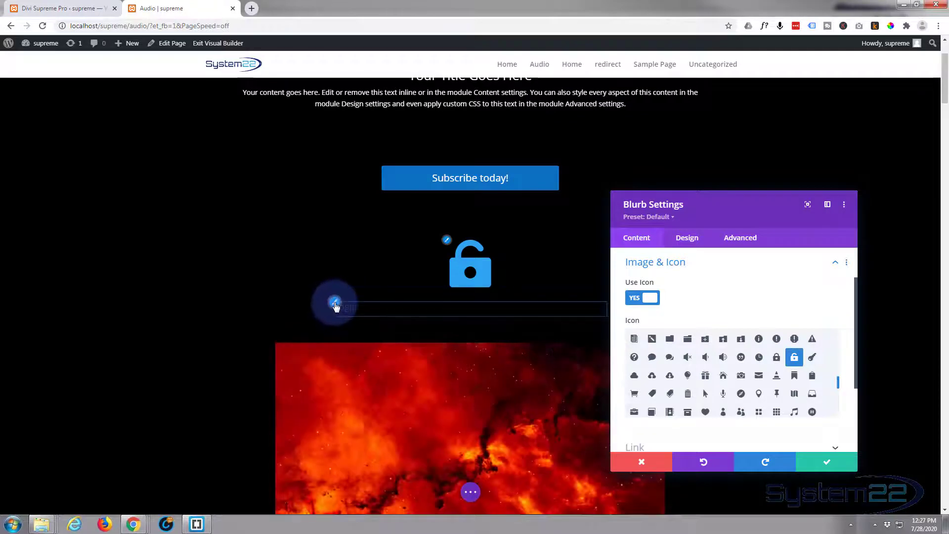
click(335, 303)
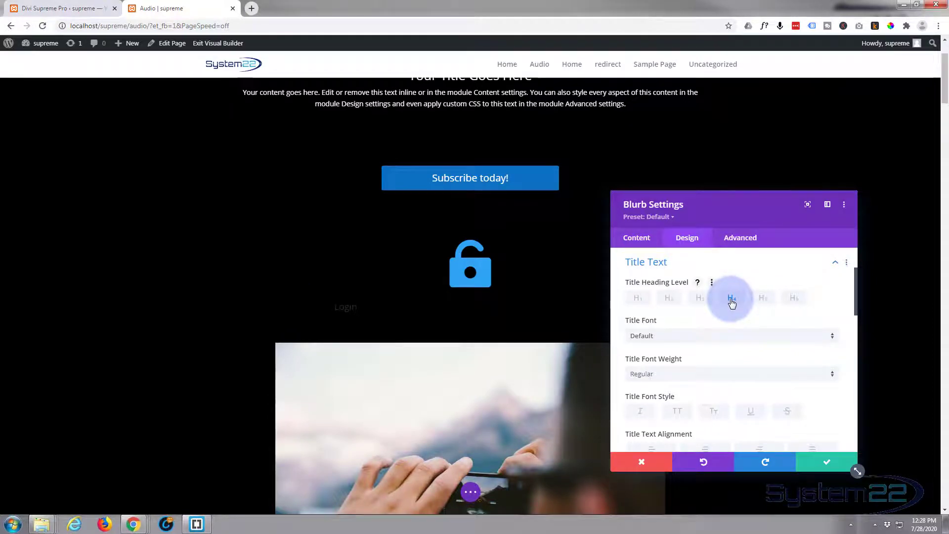
- Style the Login title white, centre-aligned, uppercase and 12px in size
scroll(722, 357, down, 2)
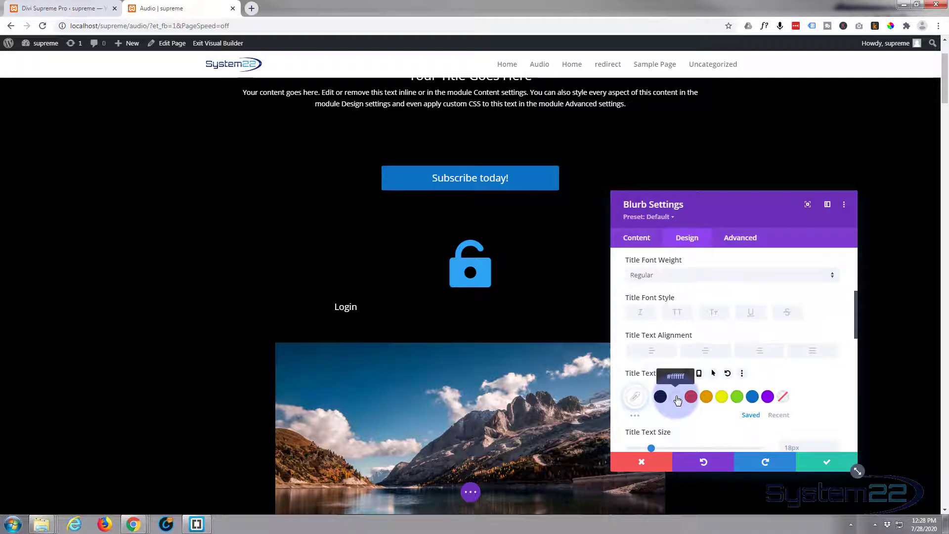
click(705, 352)
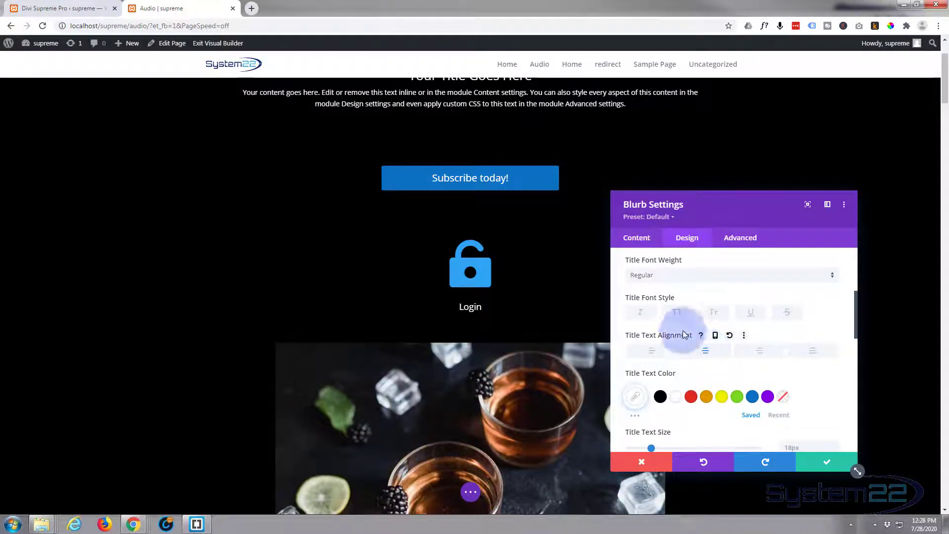
click(679, 314)
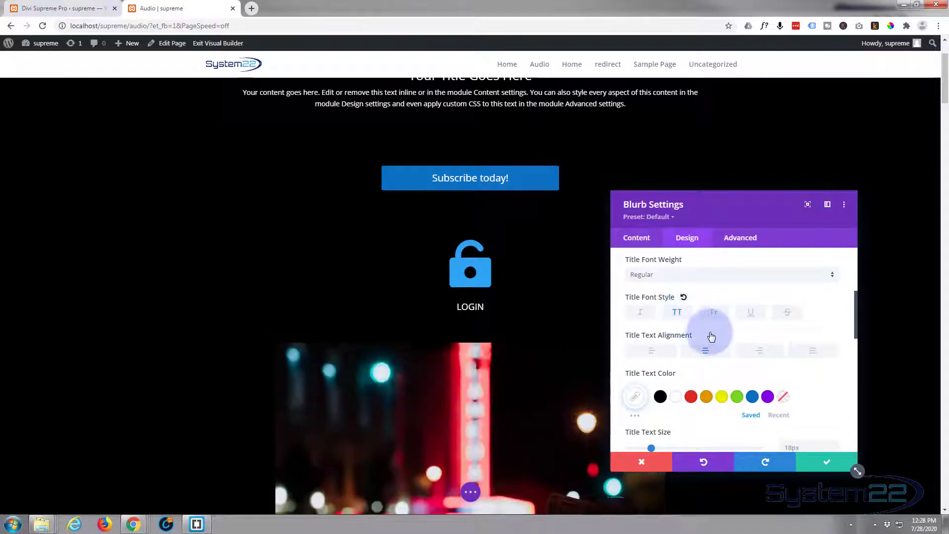
scroll(711, 333, down, 2)
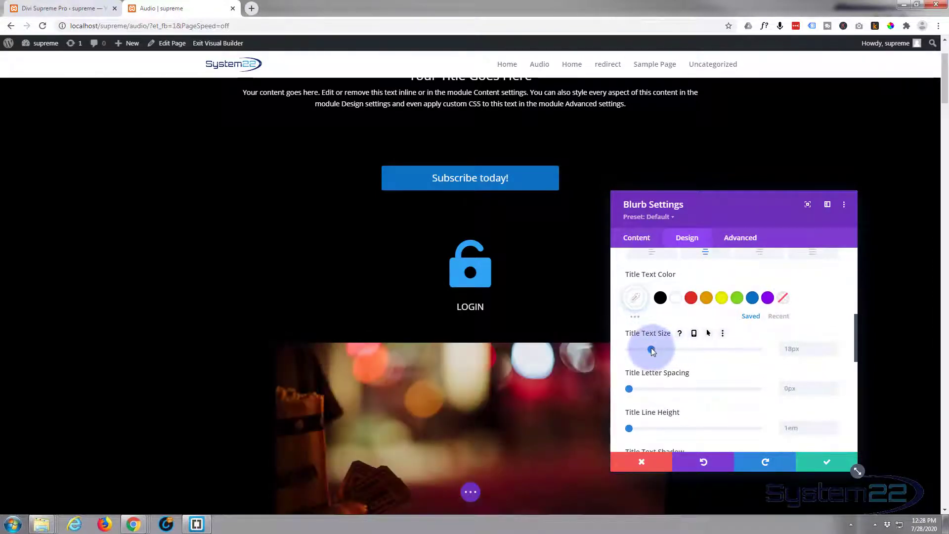
drag(652, 351, 645, 352)
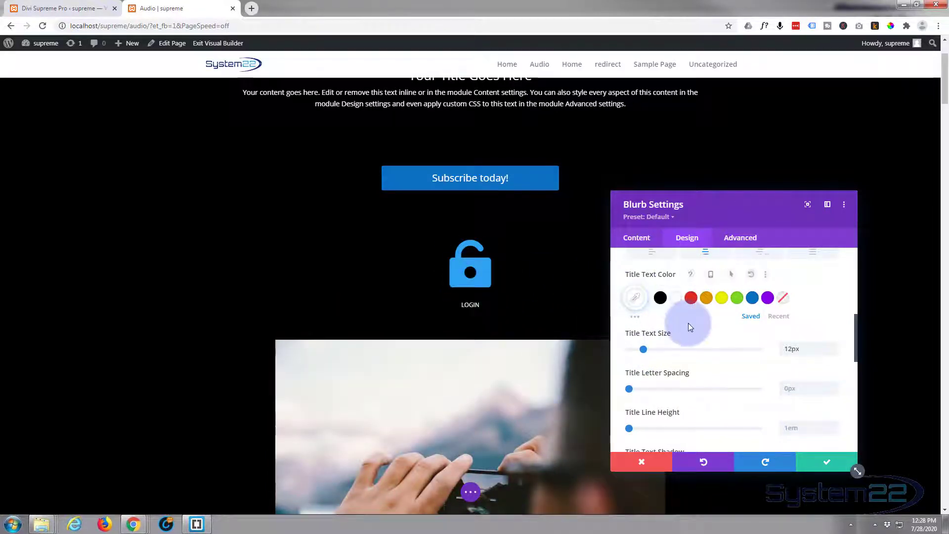
scroll(688, 323, up, 3)
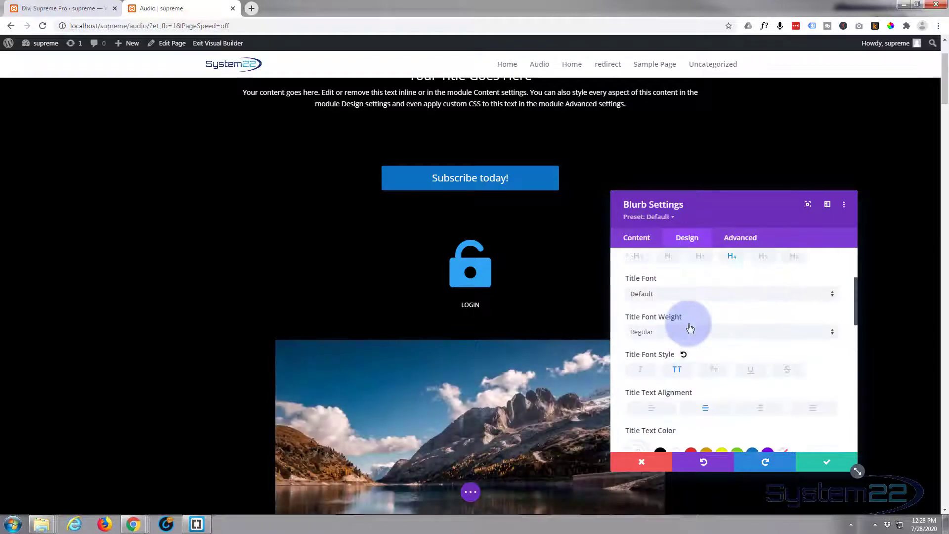
scroll(690, 326, up, 3)
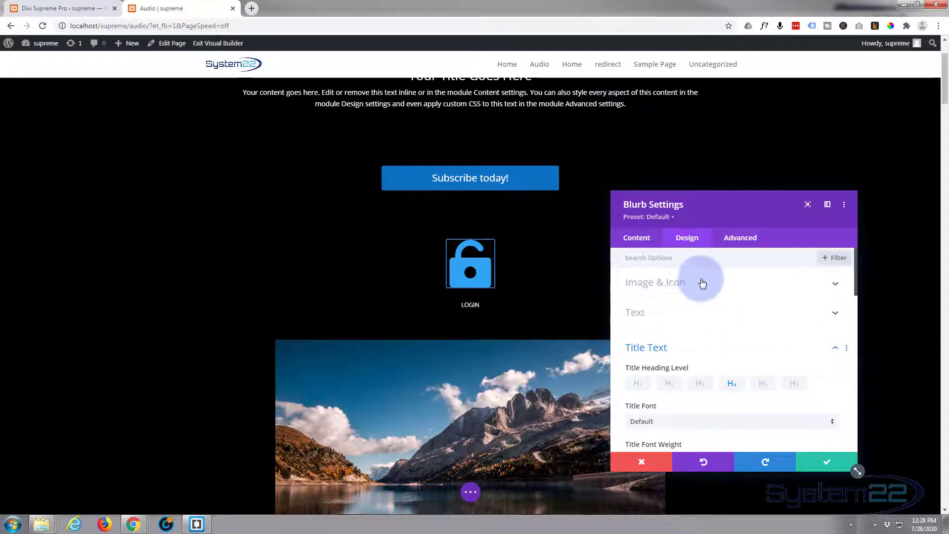
- Turn on Use Icon Font Size and set the unlock icon's size to 62px
click(711, 285)
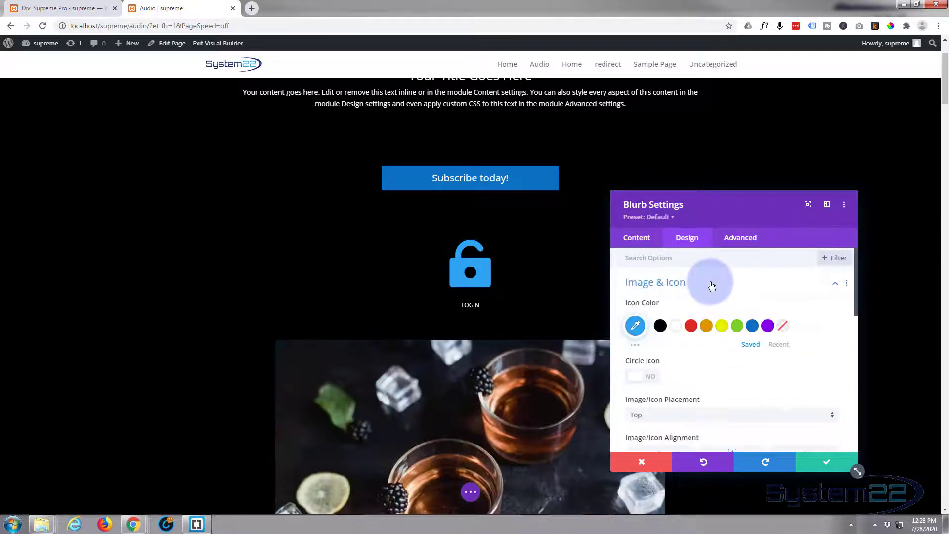
scroll(714, 307, down, 1)
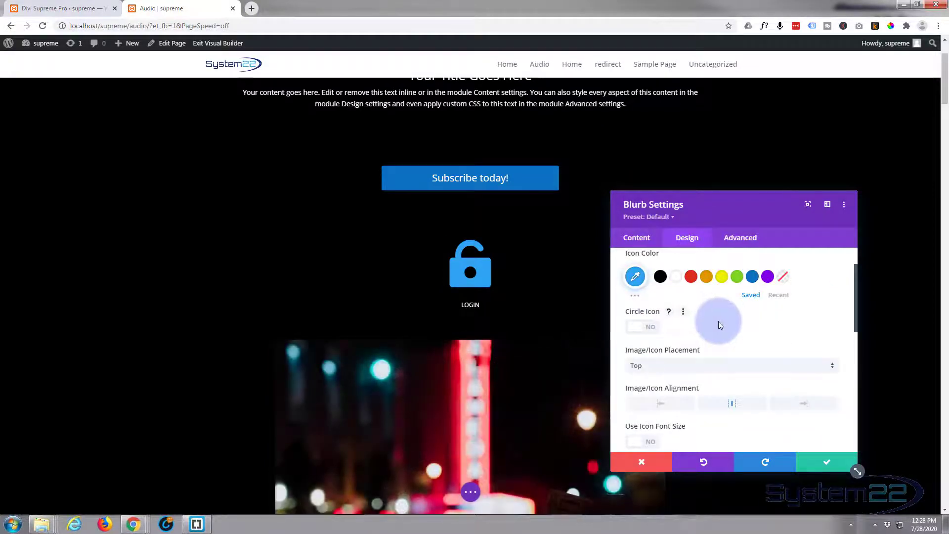
scroll(720, 324, down, 2)
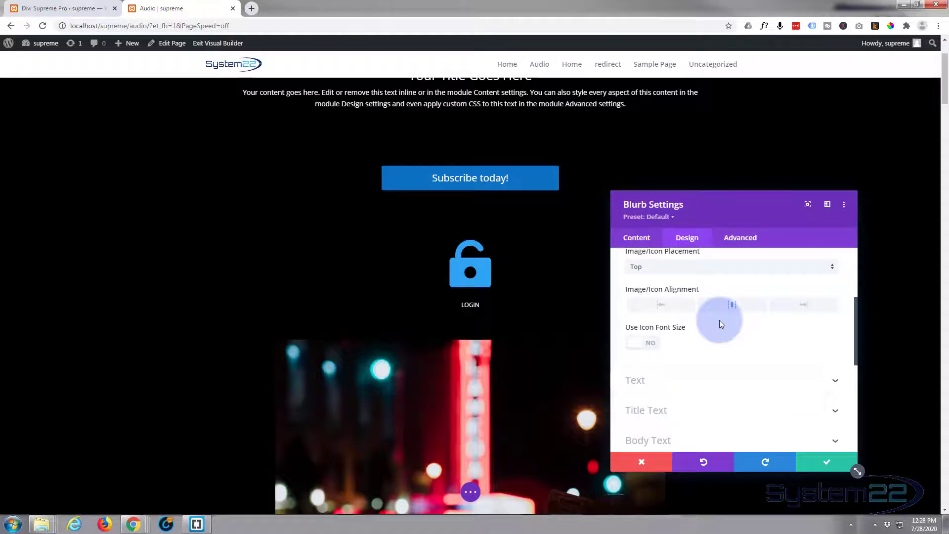
scroll(720, 321, down, 1)
click(655, 295)
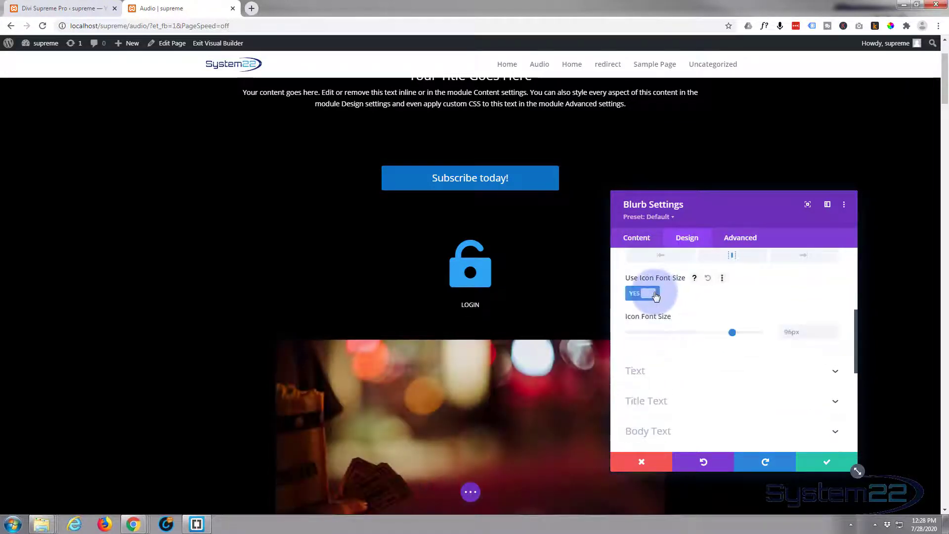
click(729, 330)
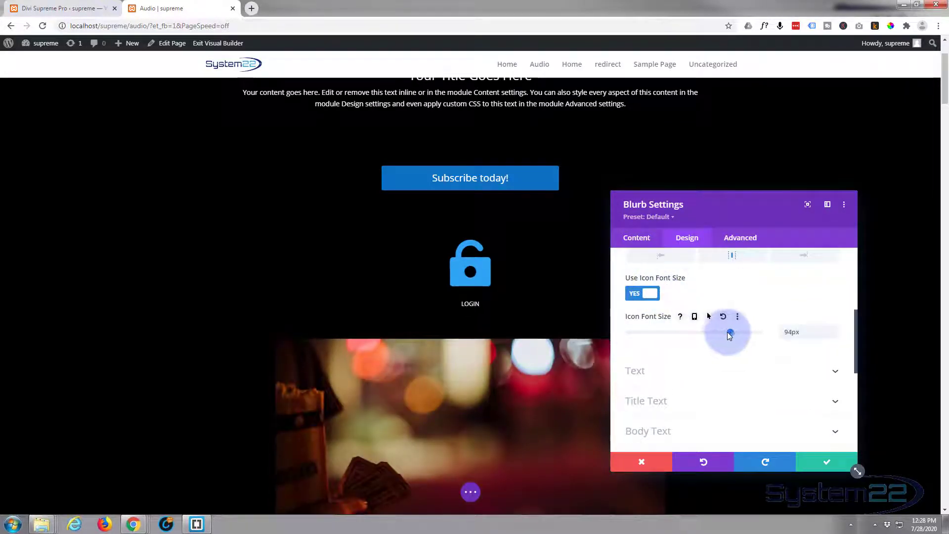
drag(727, 332, 699, 331)
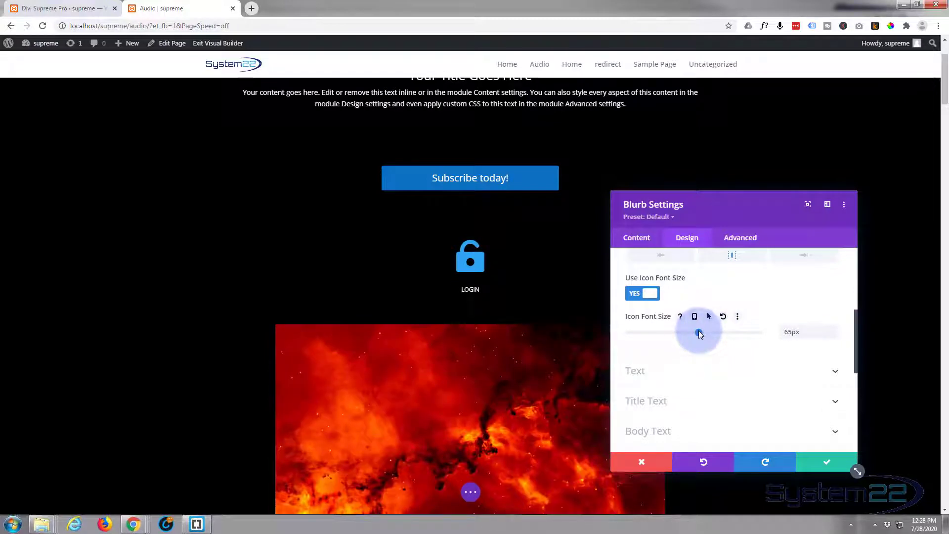
drag(698, 331, 695, 329)
click(460, 244)
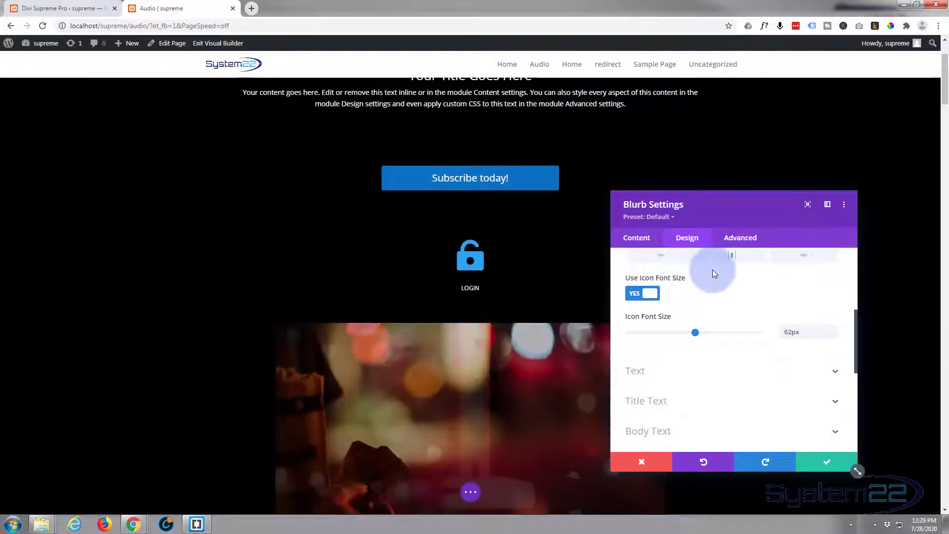
- Give the blurb a white background lowered to 0.12 opacity, rgba(255,255,255,0.12)
click(636, 239)
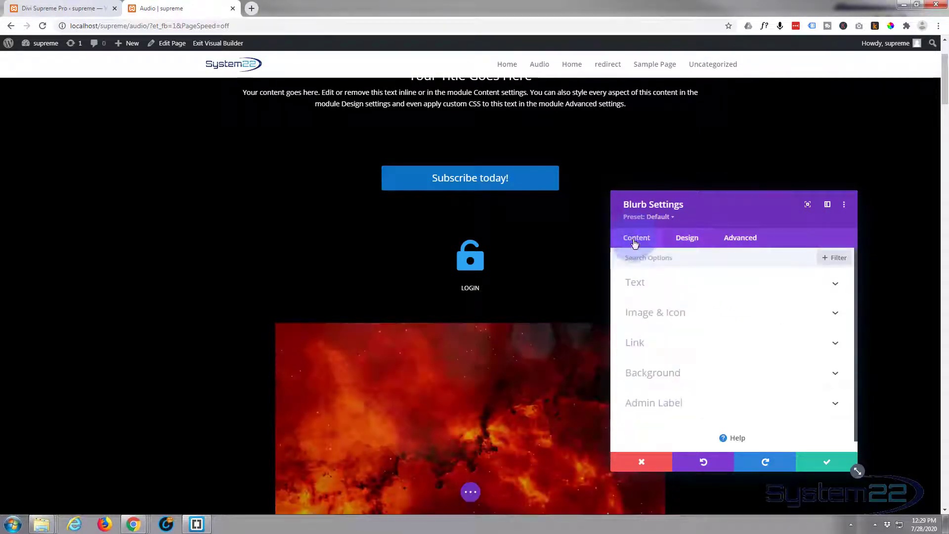
click(655, 373)
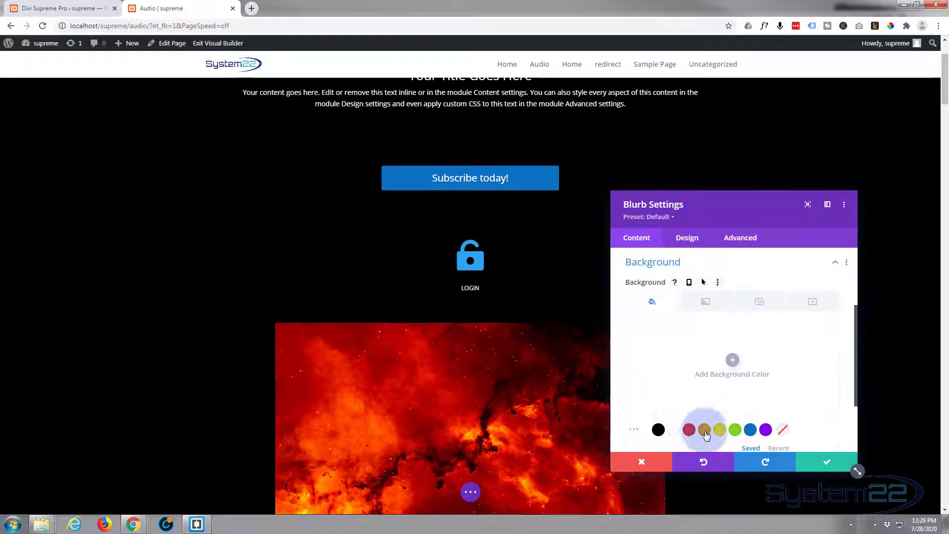
click(675, 432)
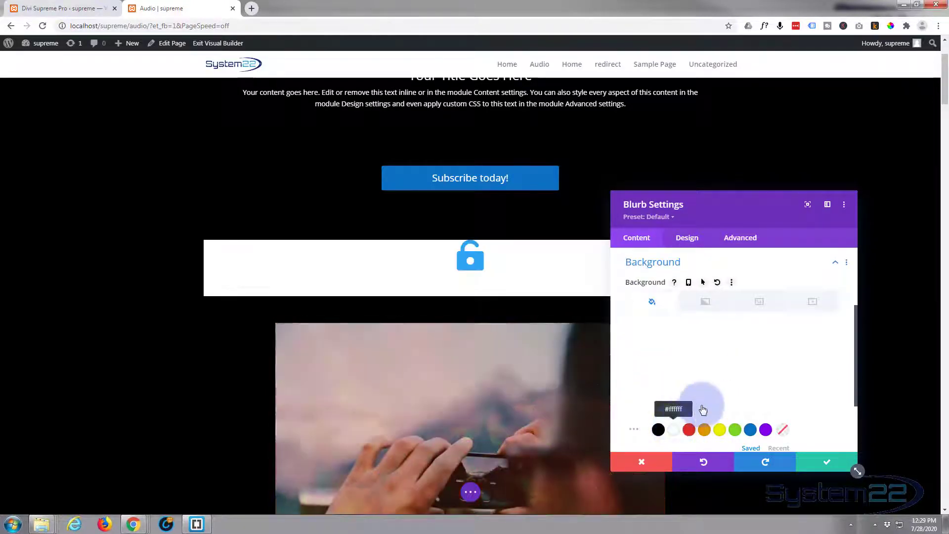
click(742, 355)
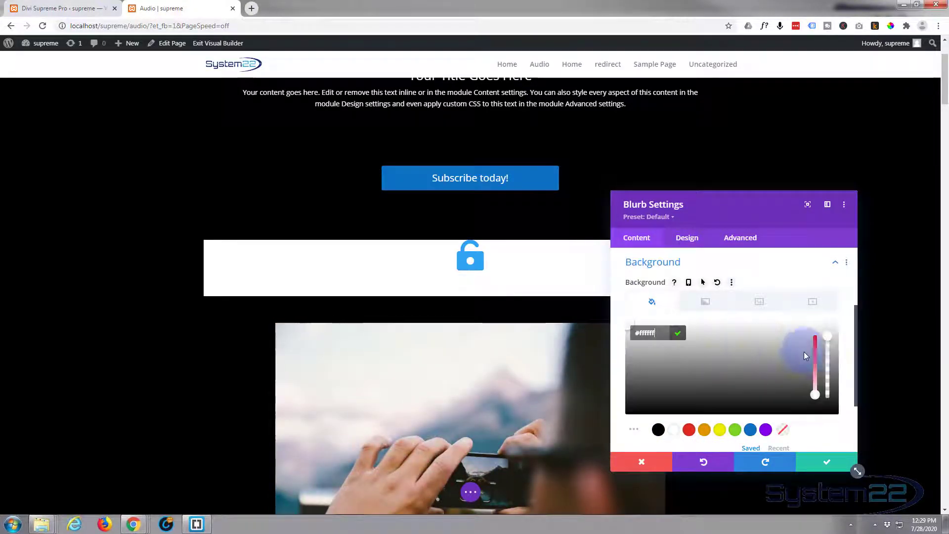
click(825, 335)
drag(826, 336, 827, 379)
drag(826, 389, 824, 396)
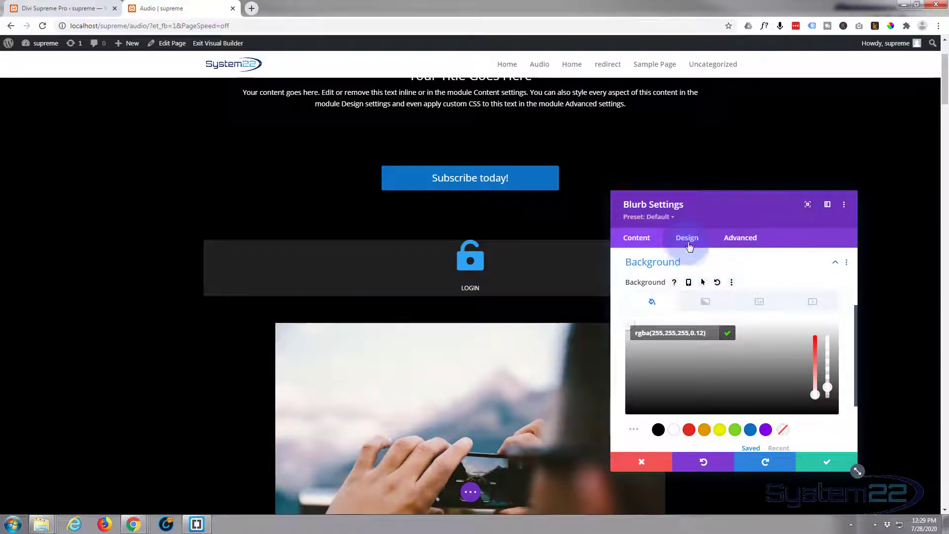
- Set the blurb's padding to 20px on top, bottom, left and right
click(688, 238)
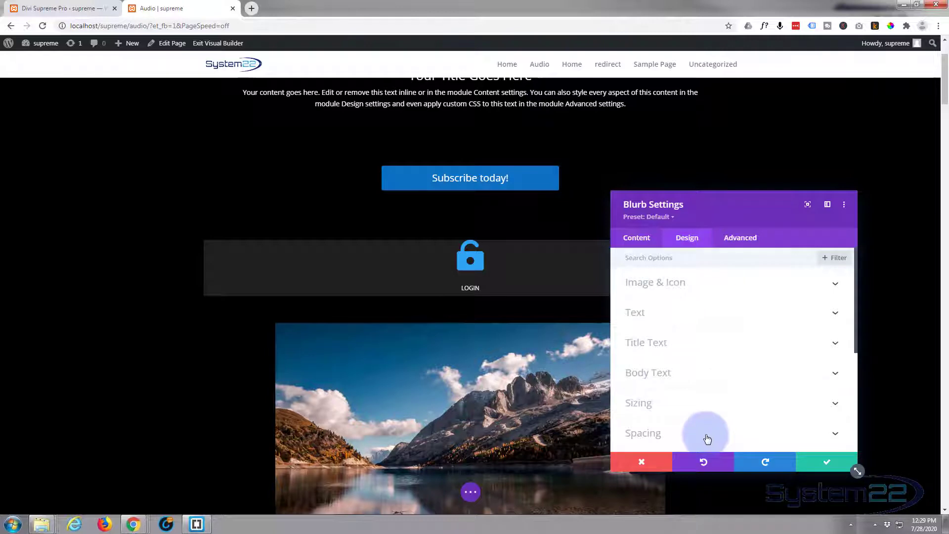
click(707, 439)
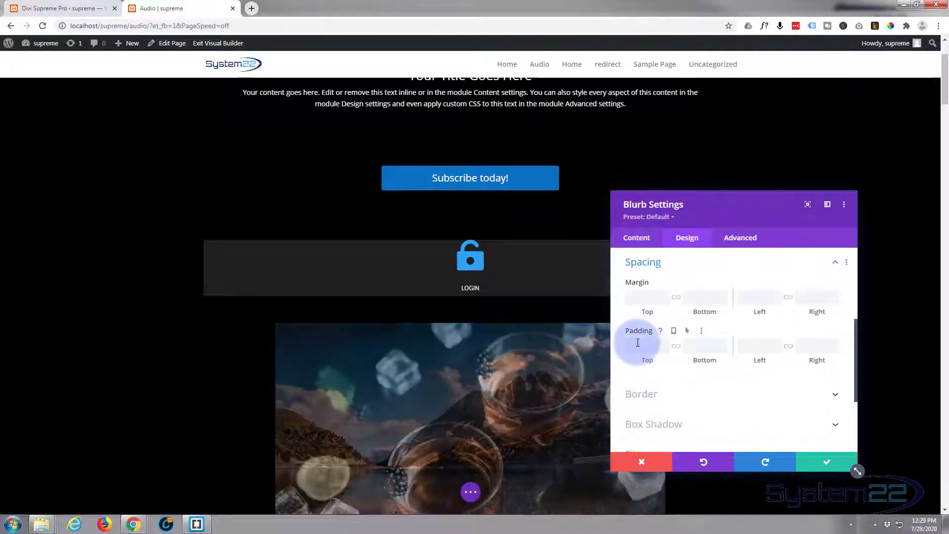
click(638, 343)
text(20)
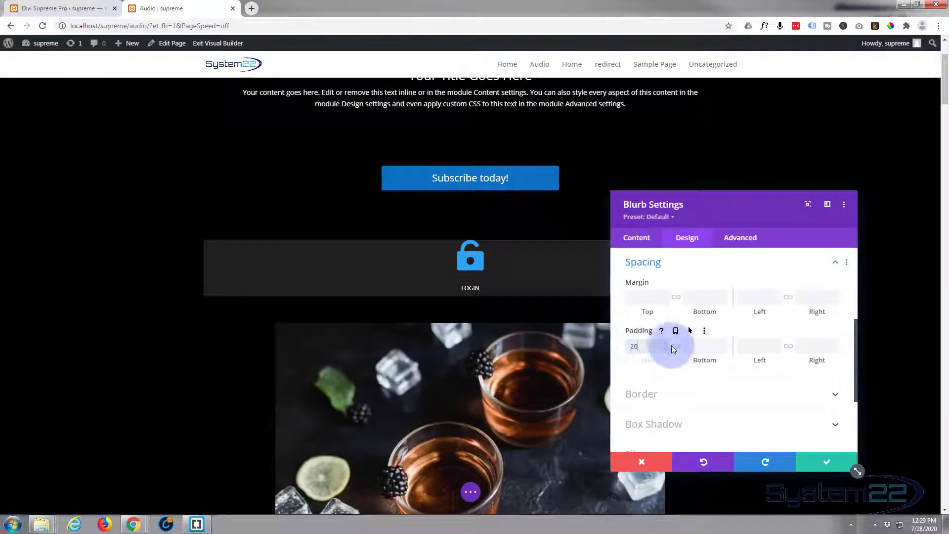
click(675, 346)
click(759, 347)
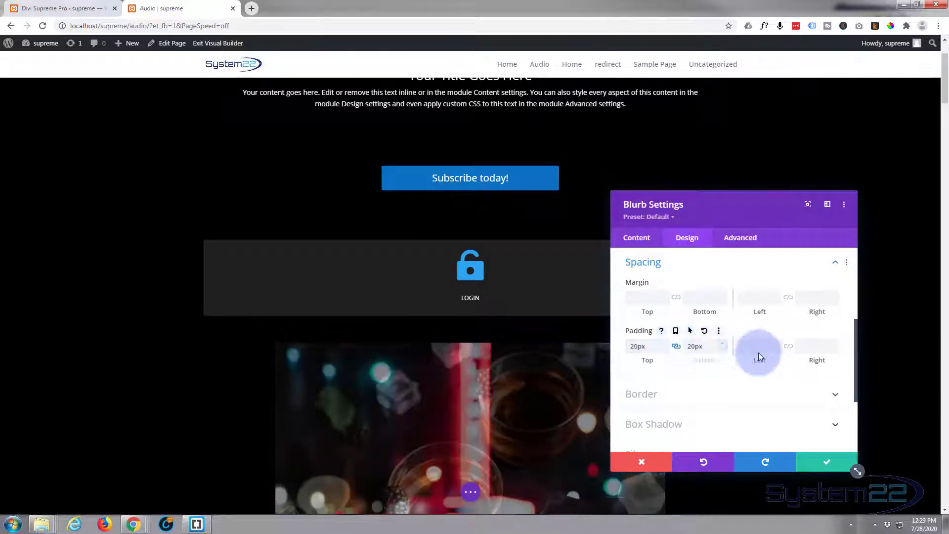
text(20)
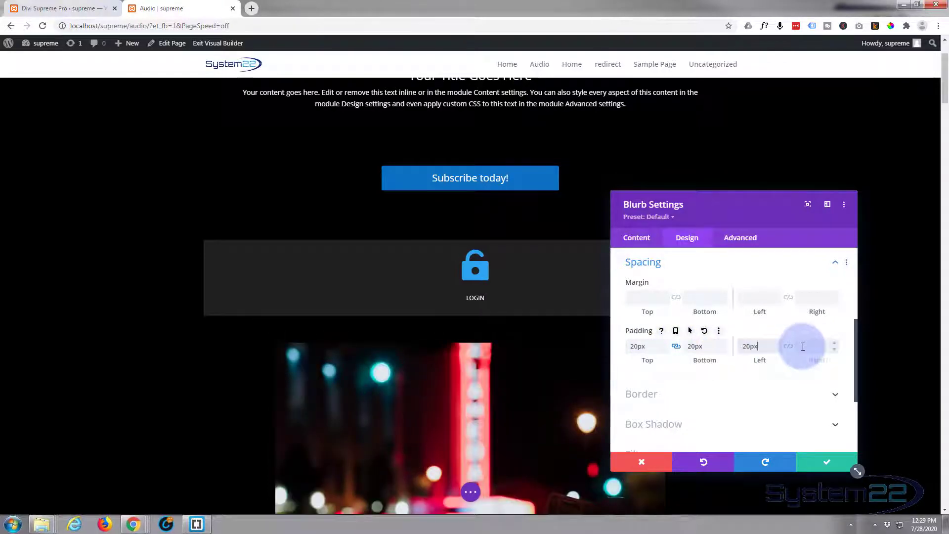
click(802, 346)
text(20px)
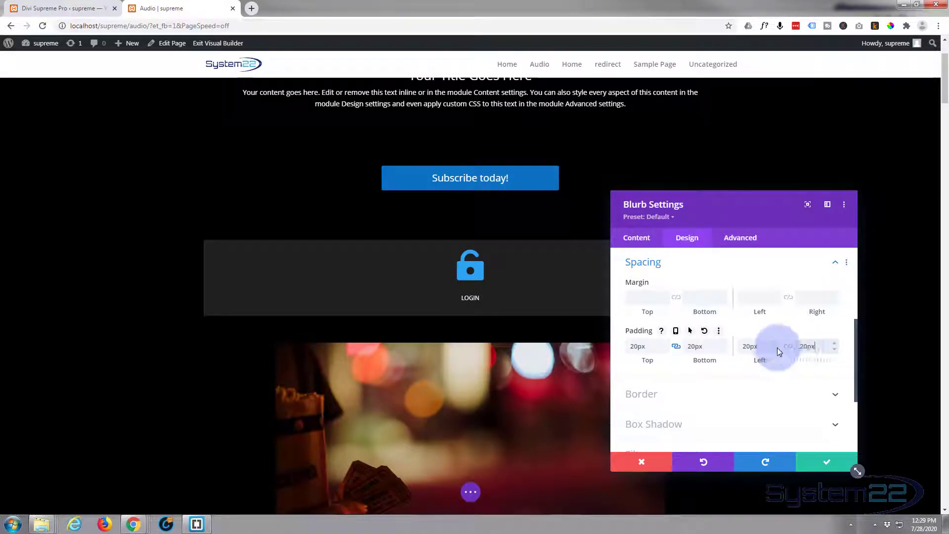
scroll(758, 339, up, 1)
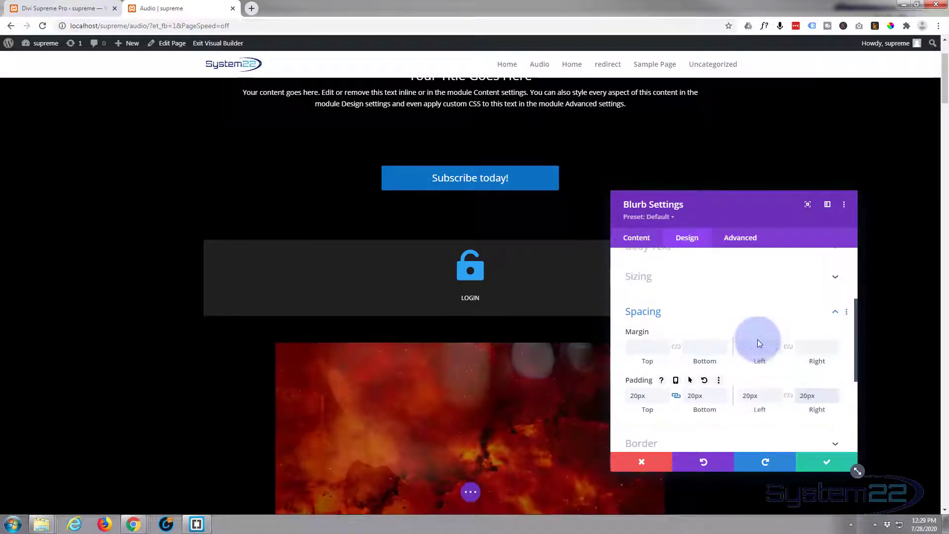
- Set the blurb's Width and Height to 100px each
click(696, 279)
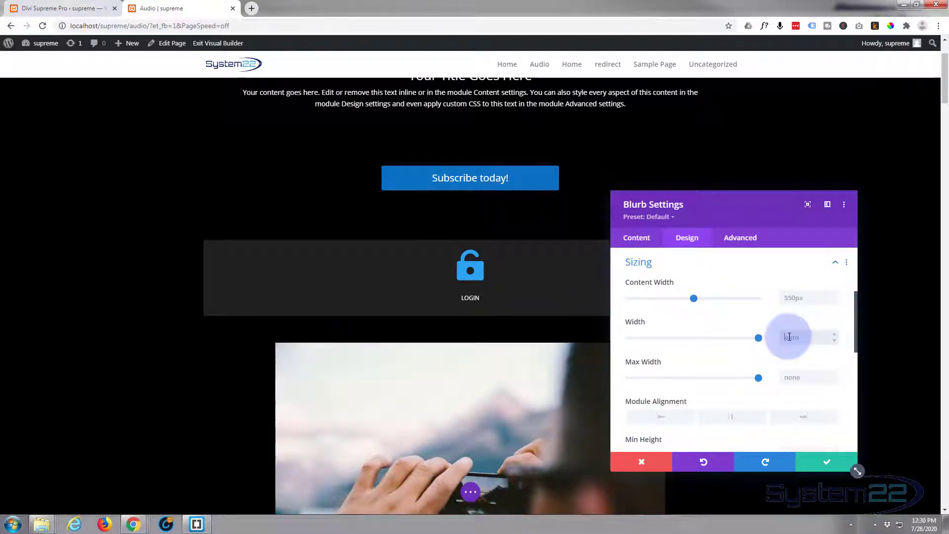
text(00px)
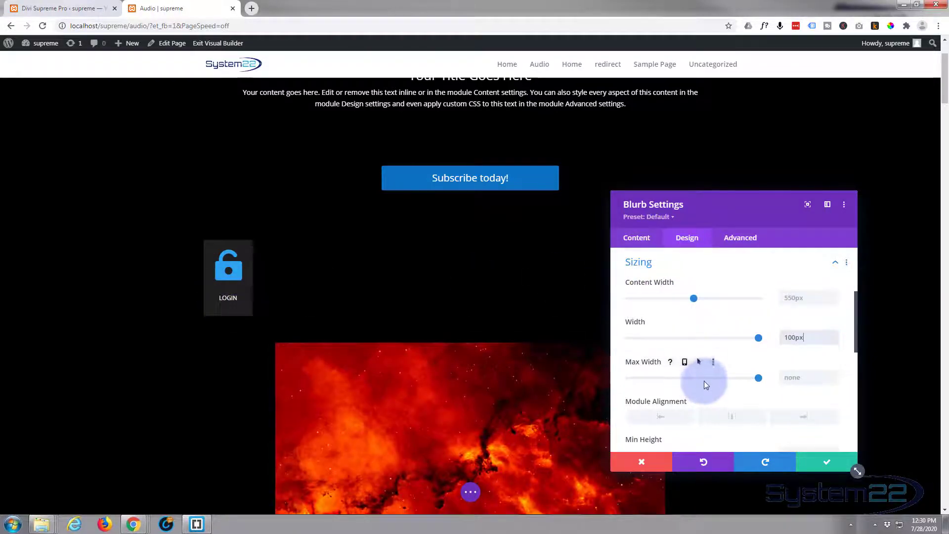
scroll(704, 381, down, 4)
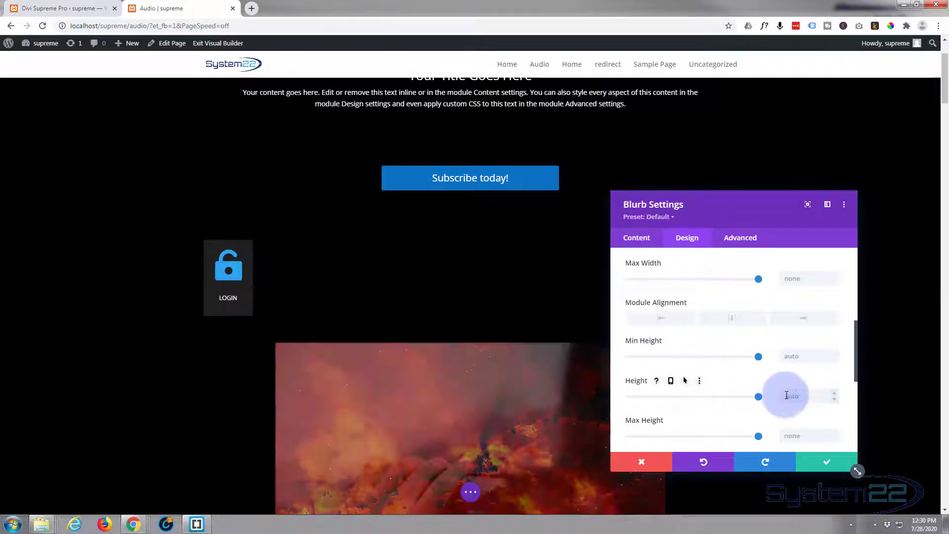
scroll(811, 393, down, 2)
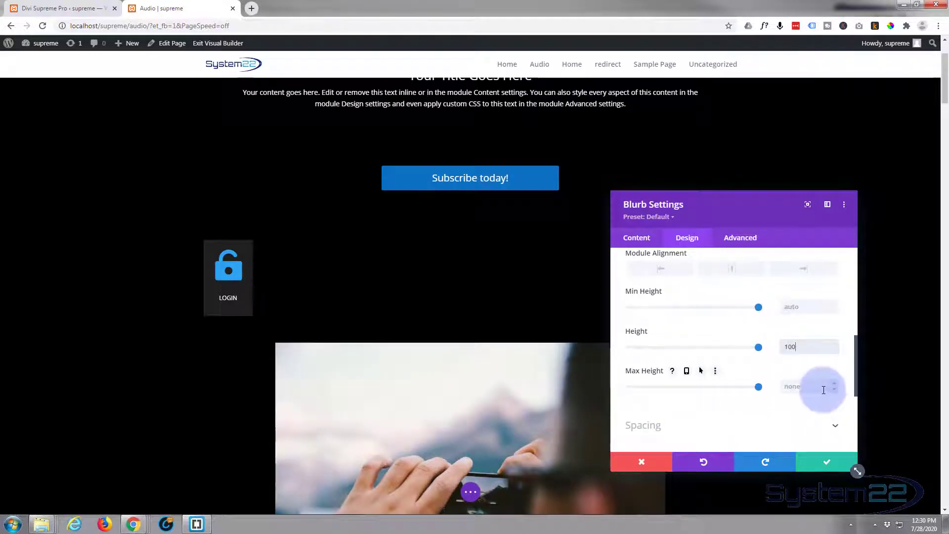
text(px)
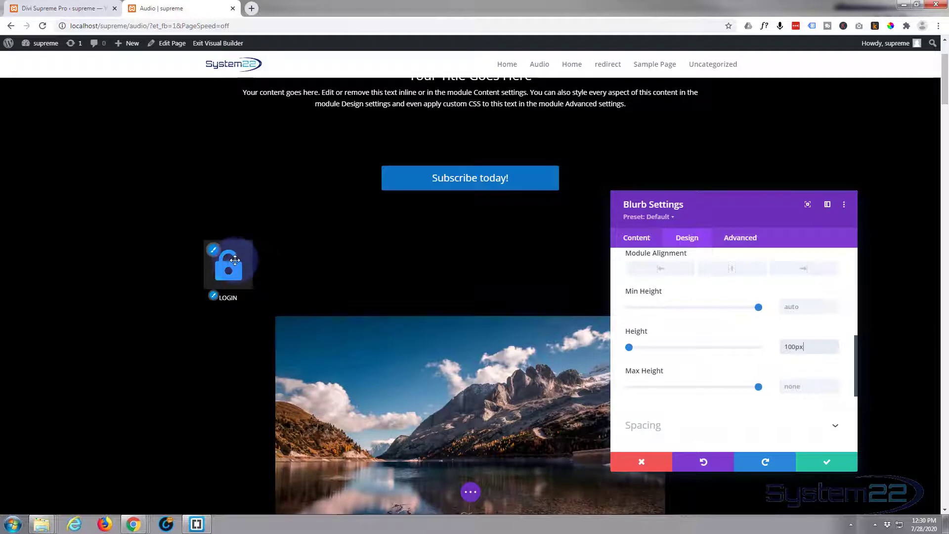
mouse_move(220, 306)
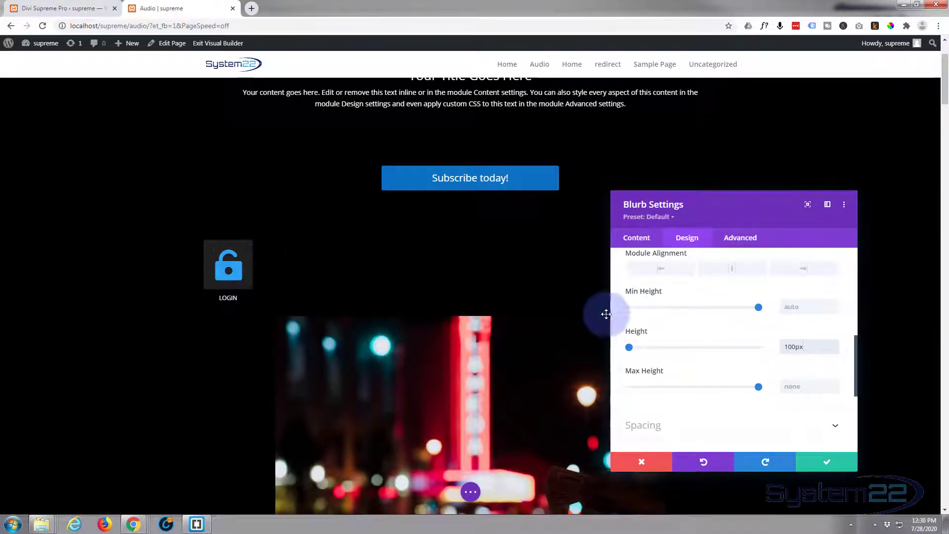
- Set the blurb's Advanced Position to Fixed, anchored at the middle-left location square
scroll(678, 277, up, 1)
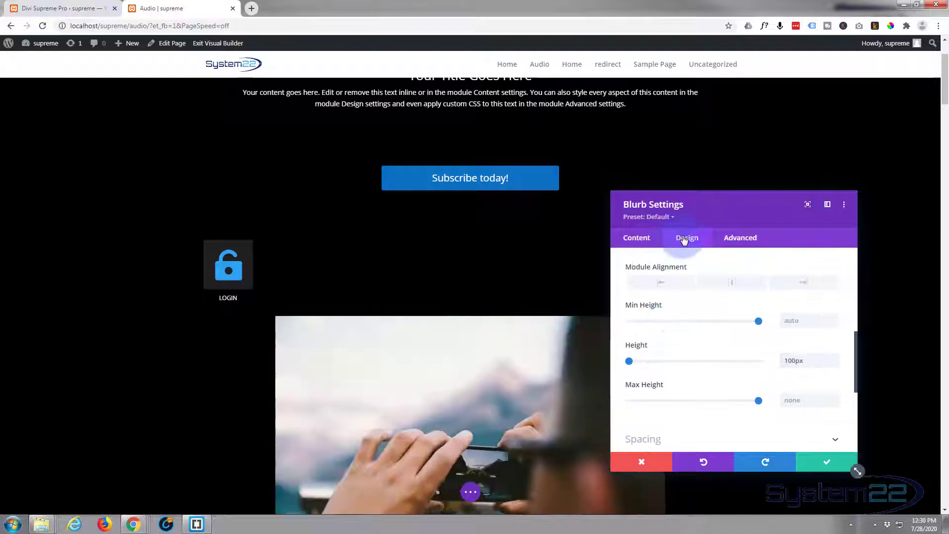
click(749, 239)
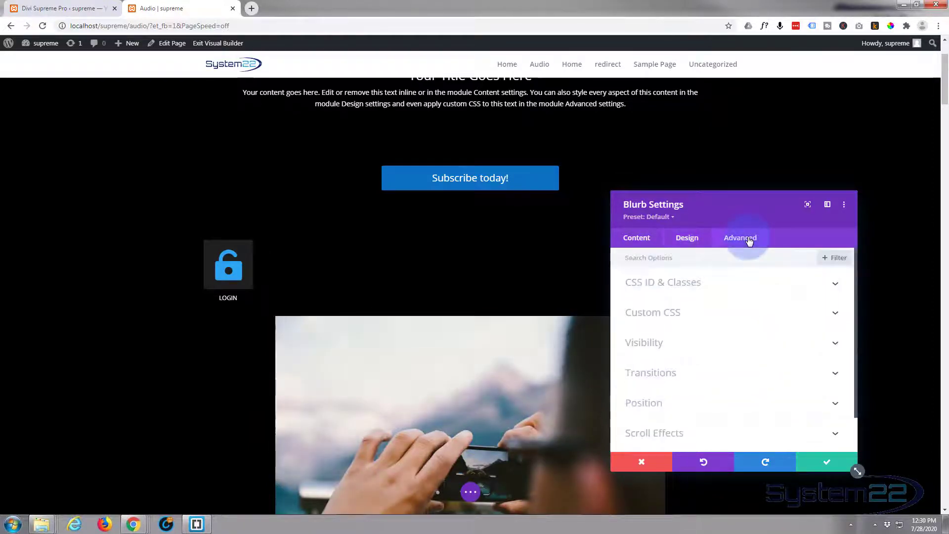
scroll(727, 322, down, 2)
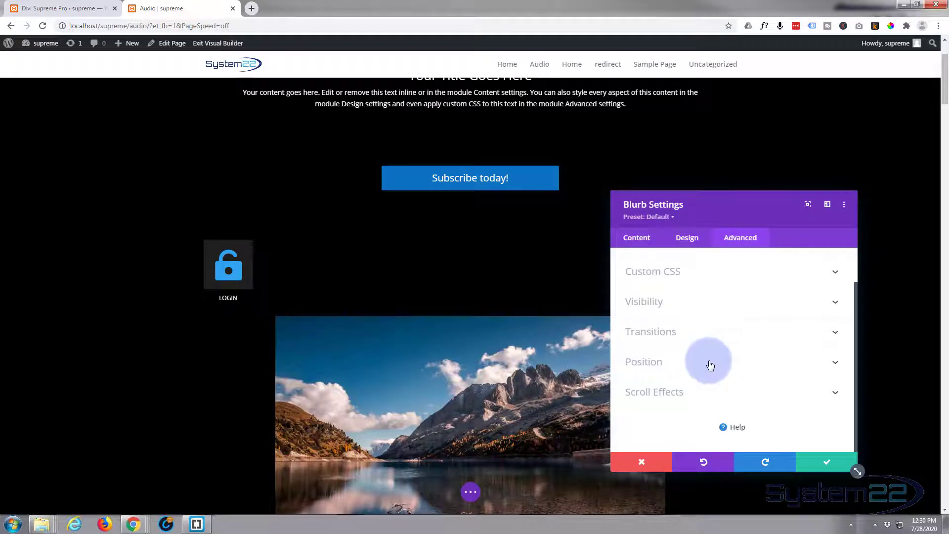
click(711, 365)
click(692, 319)
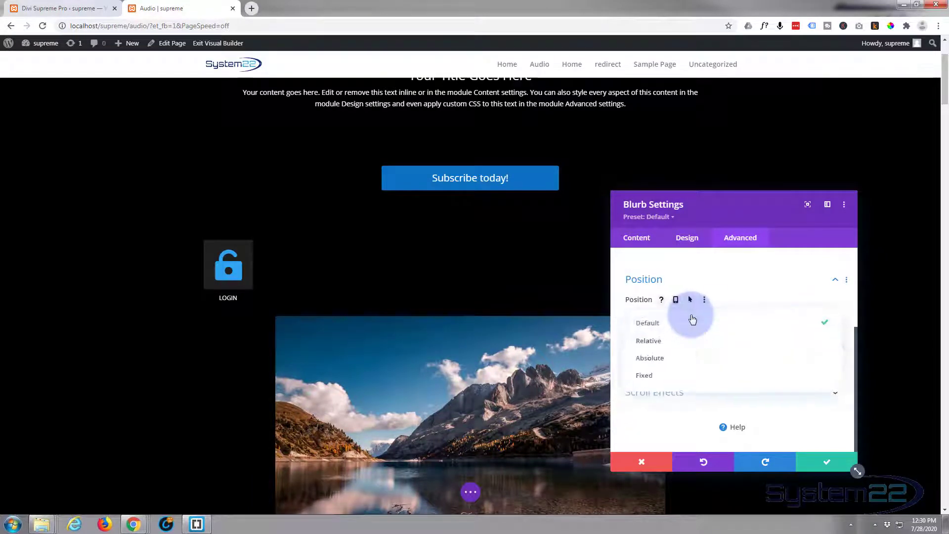
click(673, 379)
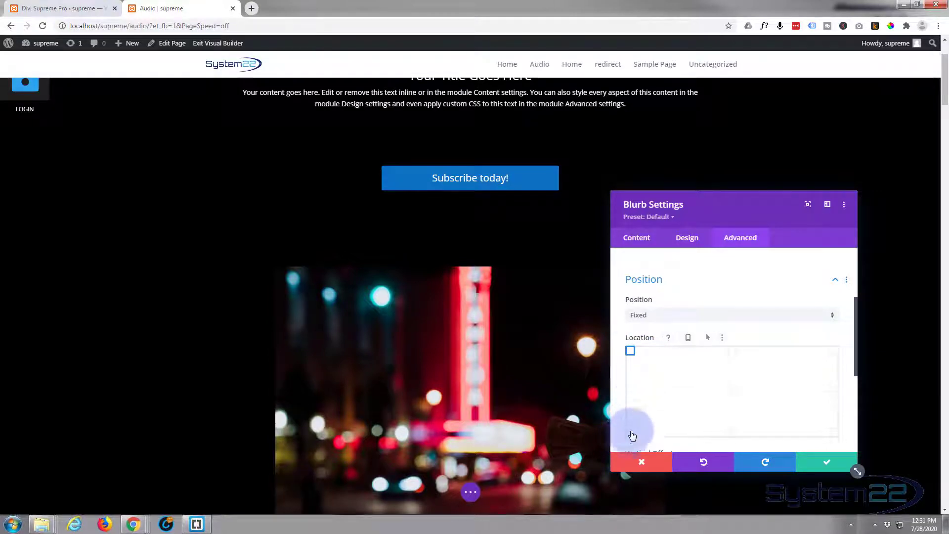
click(630, 392)
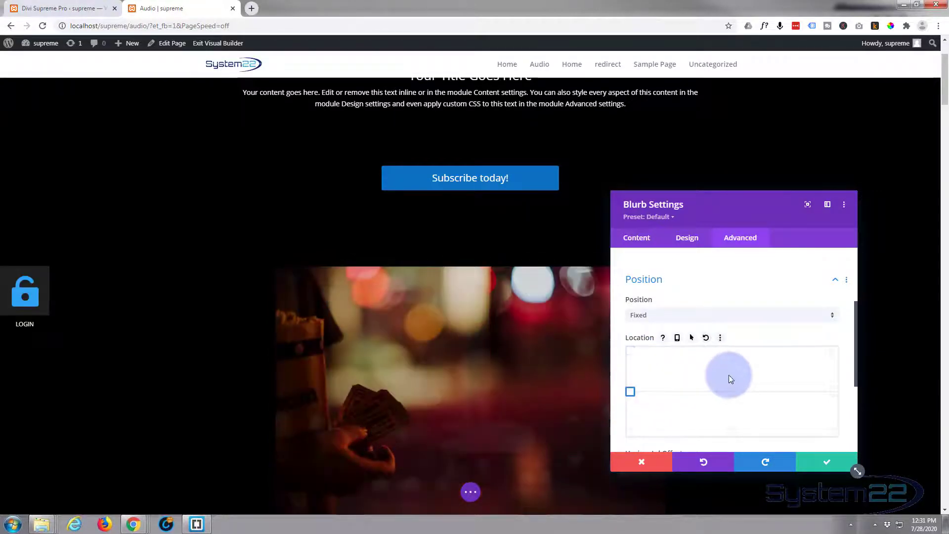
- Set the blurb's Horizontal Offset to 5px from the left edge
scroll(729, 375, down, 2)
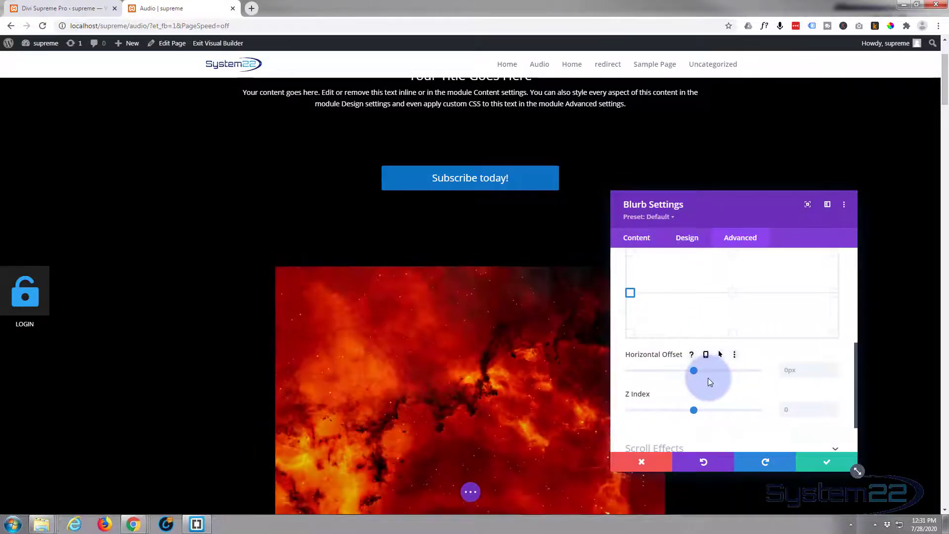
drag(694, 372, 695, 371)
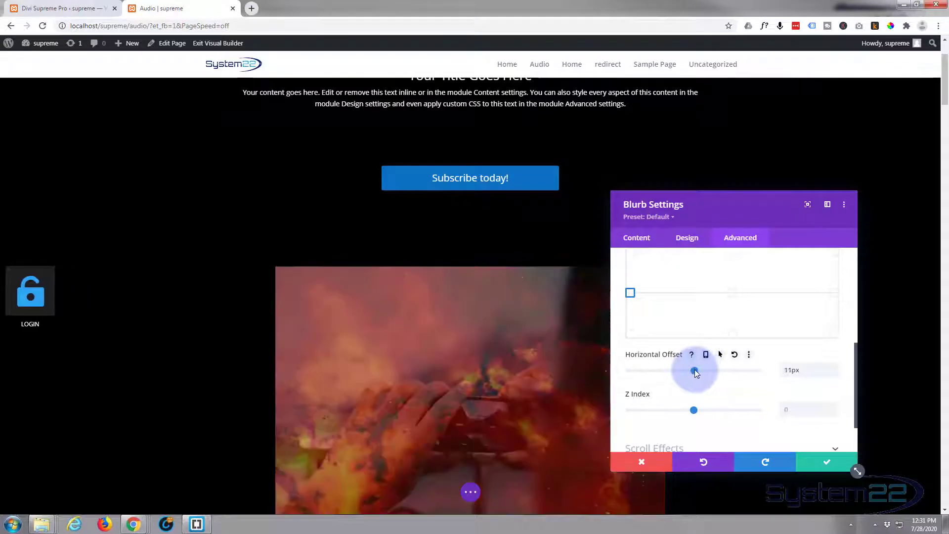
drag(828, 371, 791, 370)
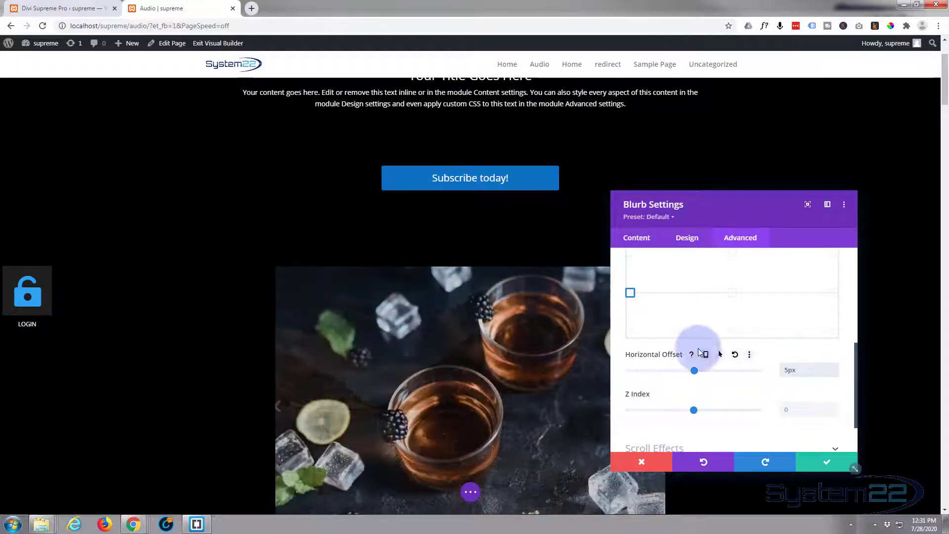
scroll(174, 284, down, 9)
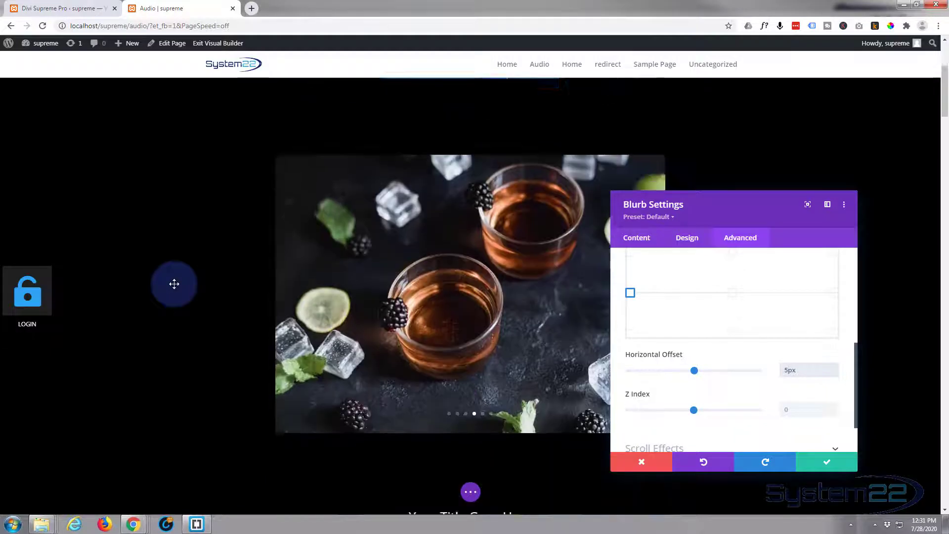
scroll(174, 284, down, 1)
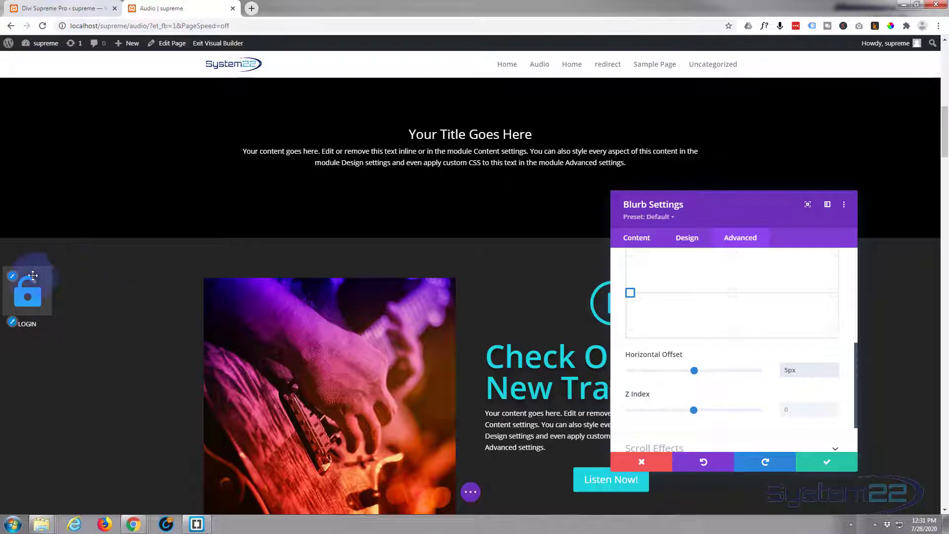
scroll(123, 297, up, 2)
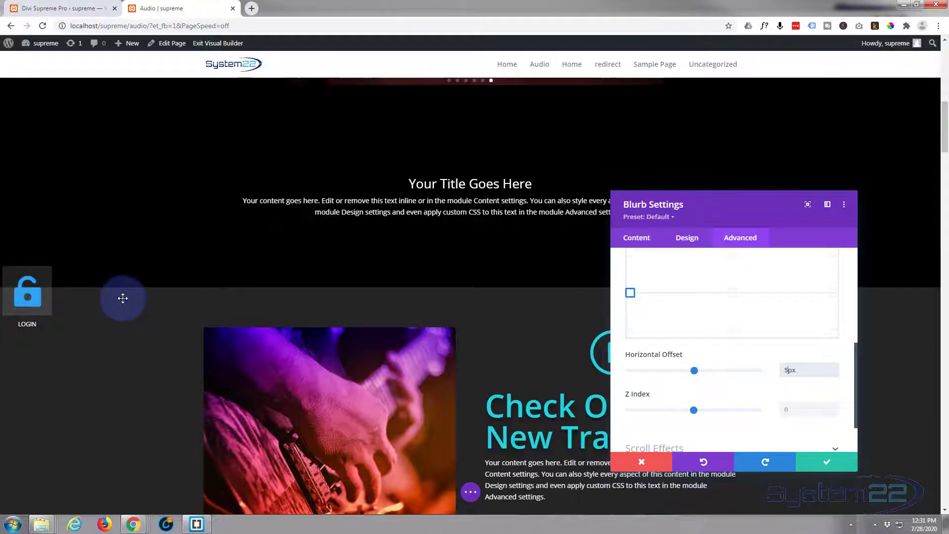
scroll(122, 298, up, 1)
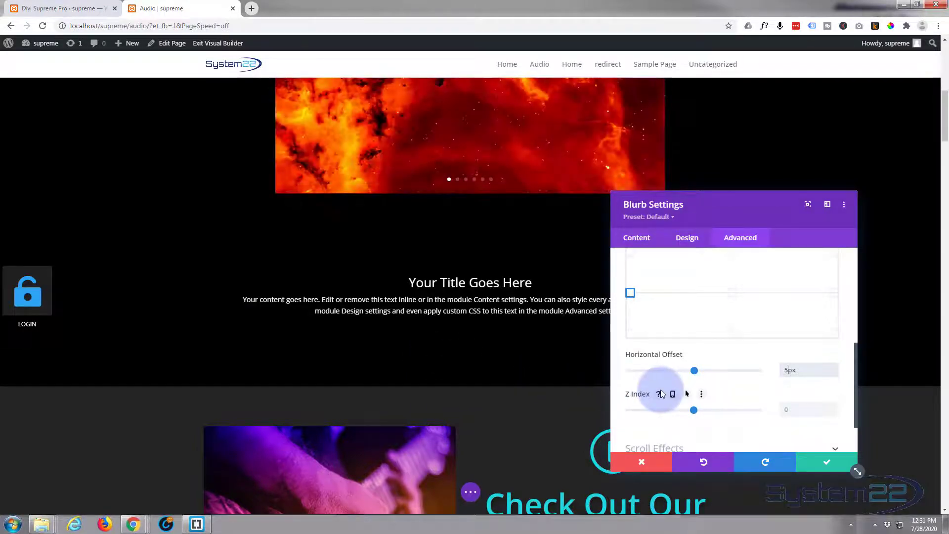
scroll(214, 345, down, 2)
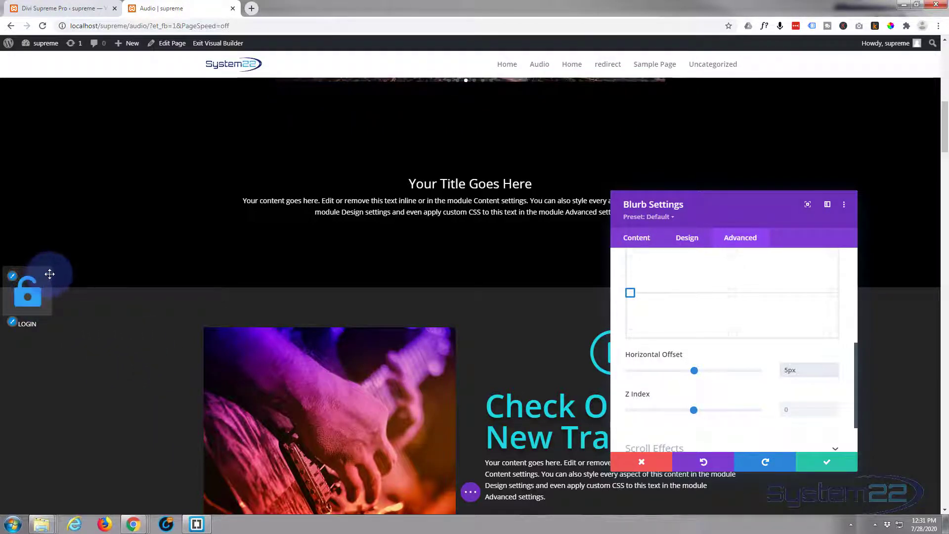
scroll(69, 343, down, 1)
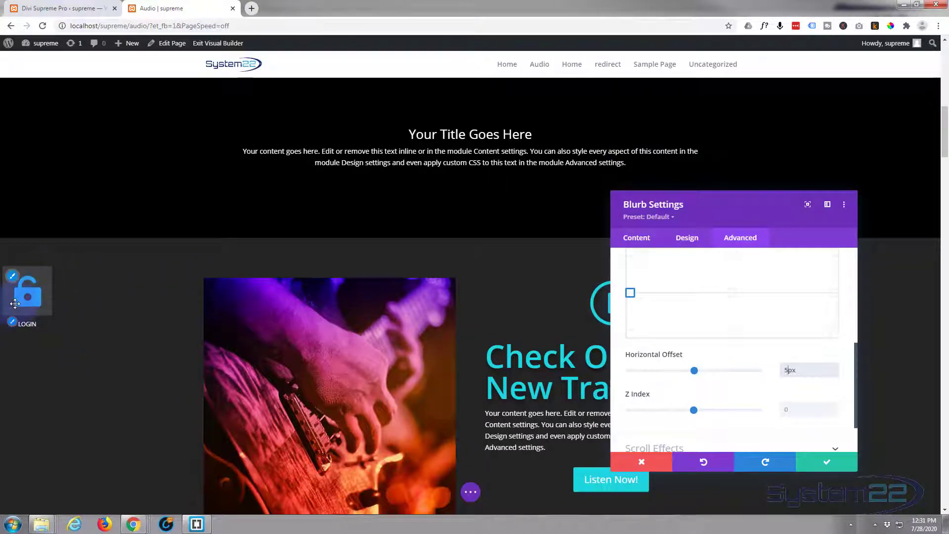
scroll(103, 340, up, 1)
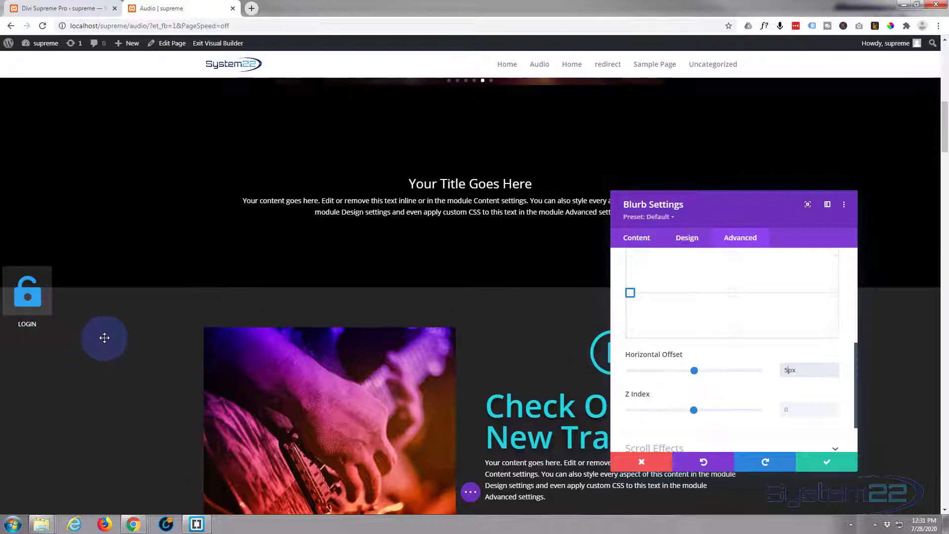
scroll(97, 351, up, 1)
scroll(97, 351, down, 4)
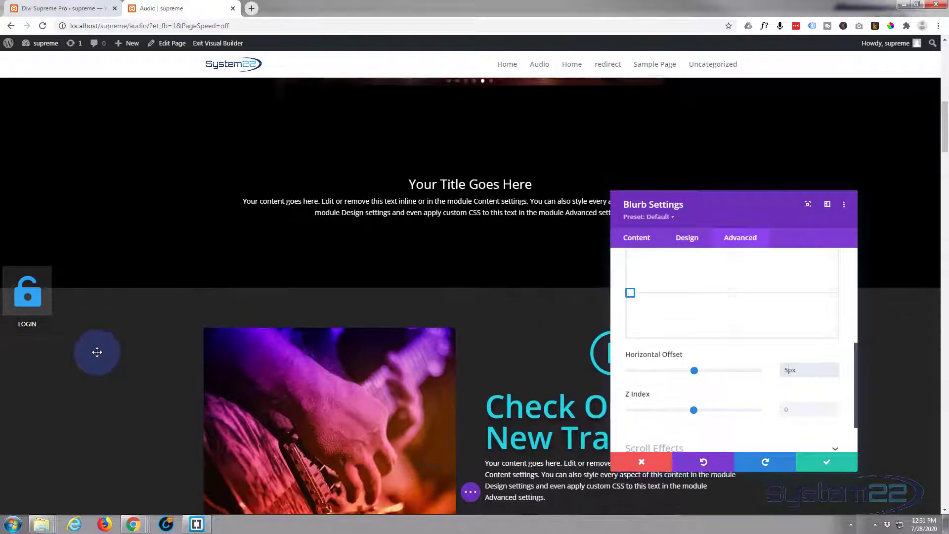
scroll(97, 352, up, 10)
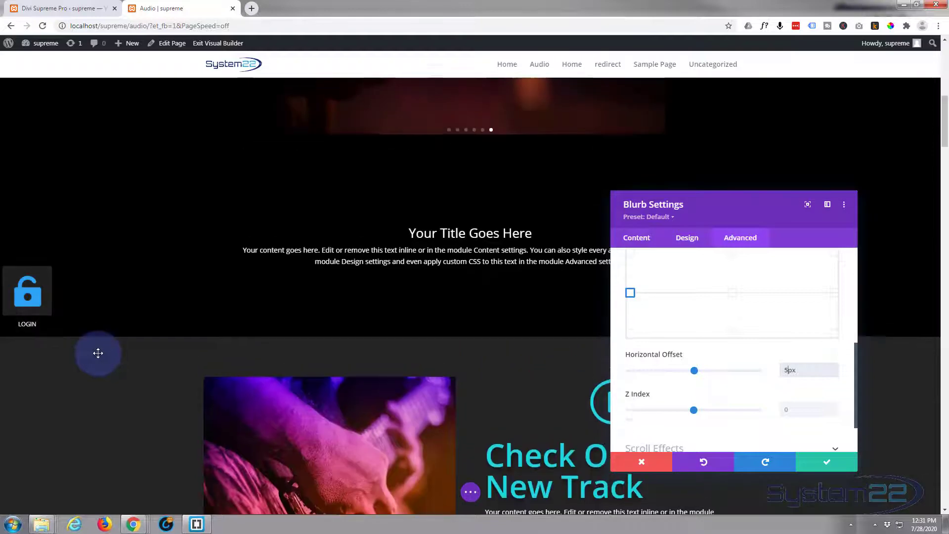
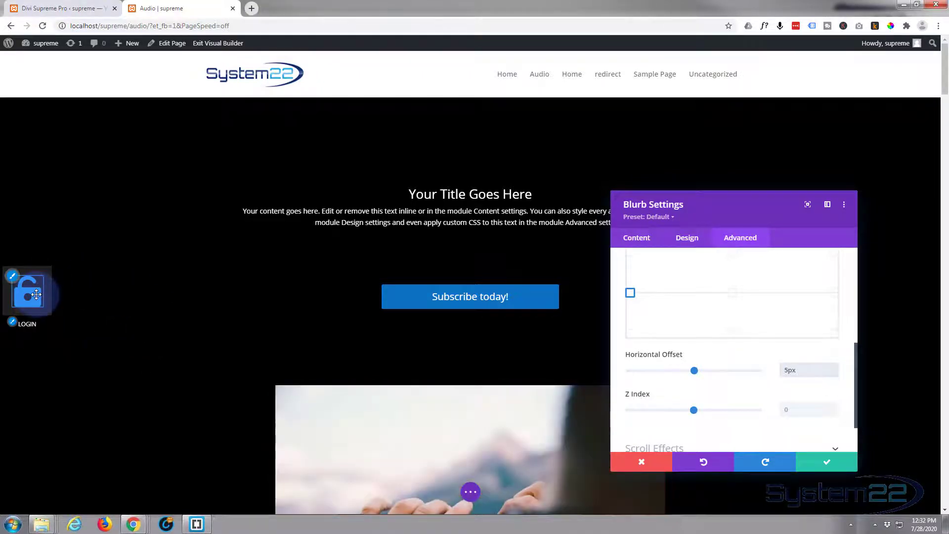
- Scroll the page to confirm the LOGIN blurb stays fixed at the left edge
scroll(199, 324, down, 5)
scroll(200, 327, up, 5)
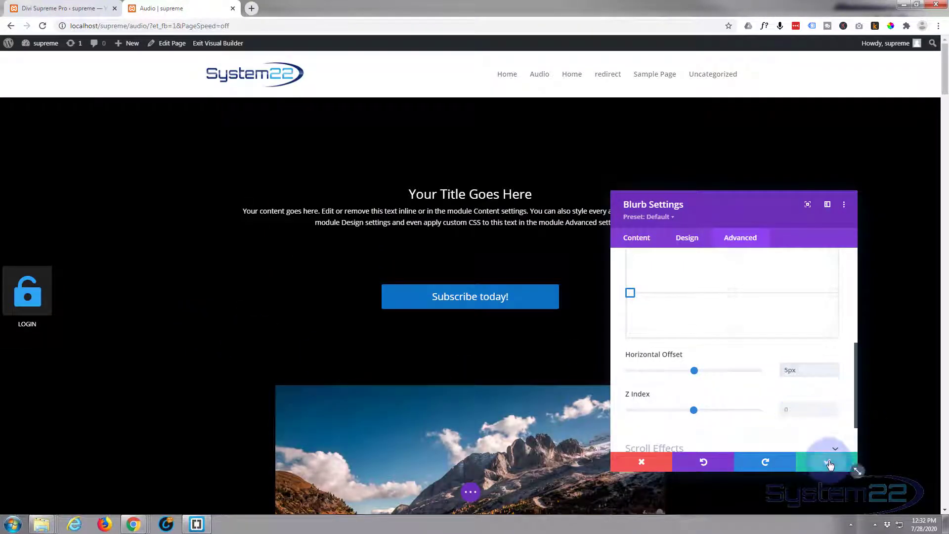
- Save the blurb's position settings and insert a Login module into the row
click(831, 465)
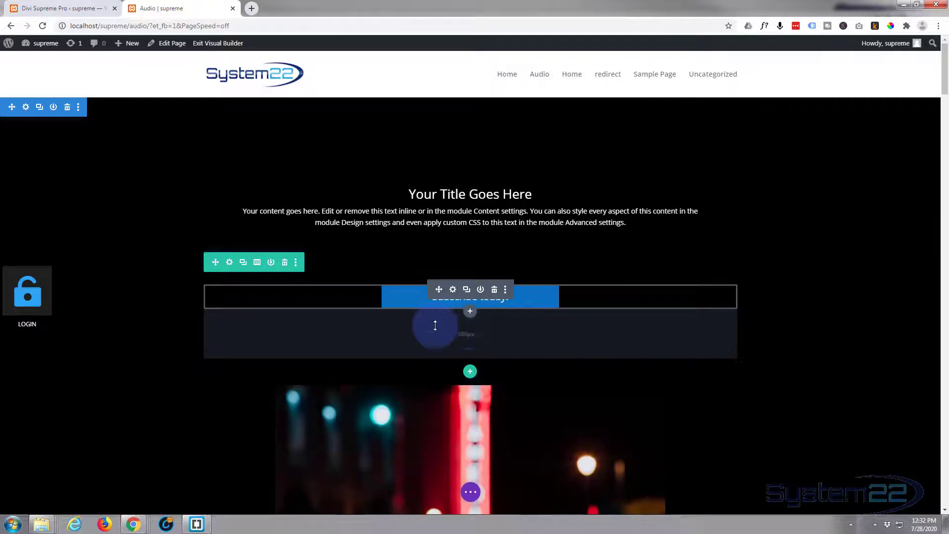
click(470, 312)
scroll(458, 192, down, 4)
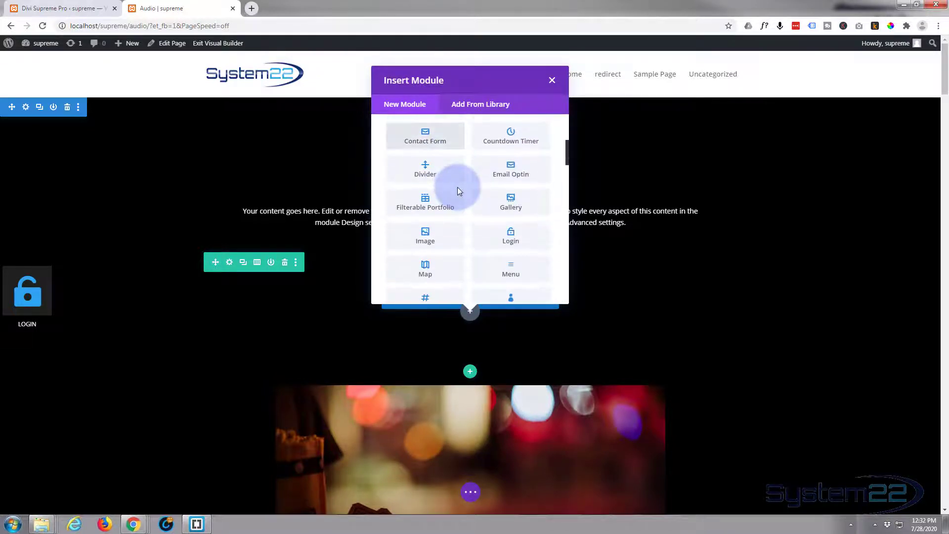
scroll(510, 189, down, 2)
click(515, 189)
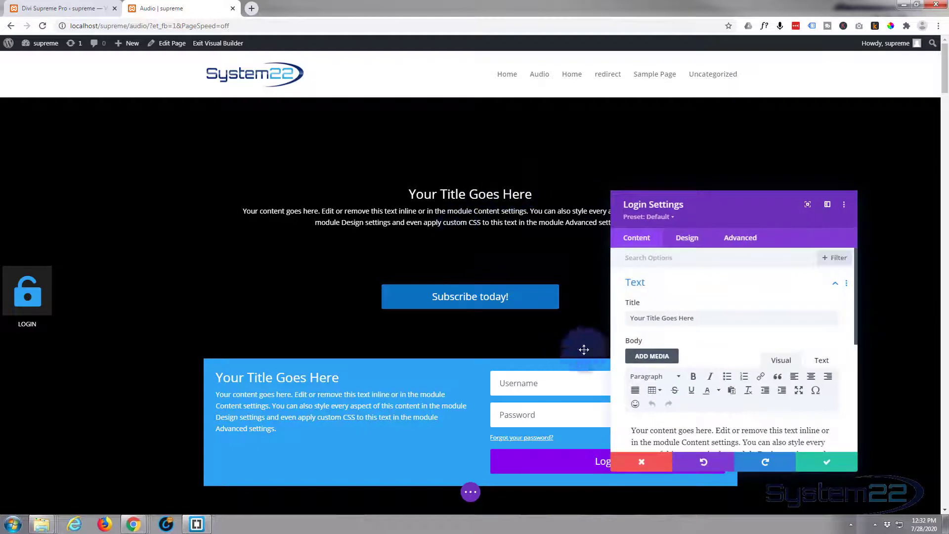
- Retitle the form 'Login' and start choosing an image for its background
drag(696, 320, 591, 311)
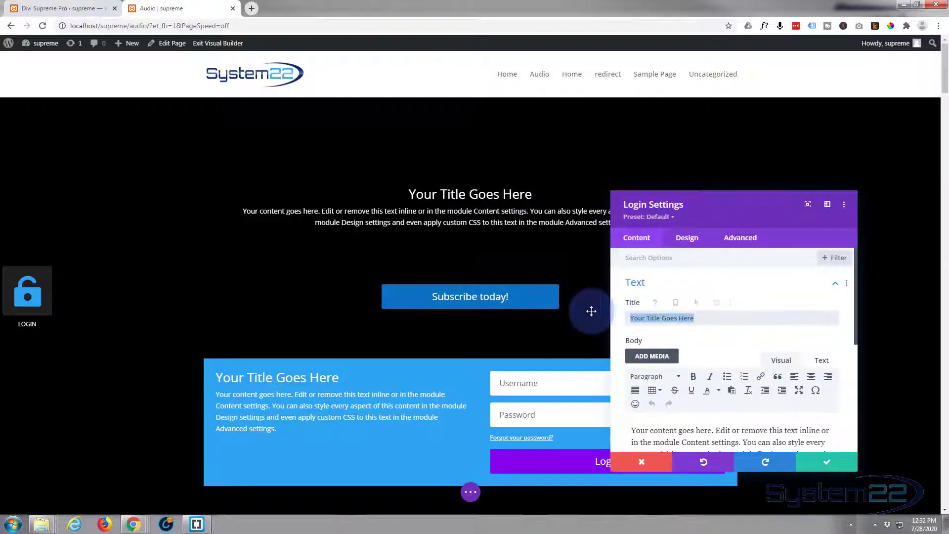
text(Login)
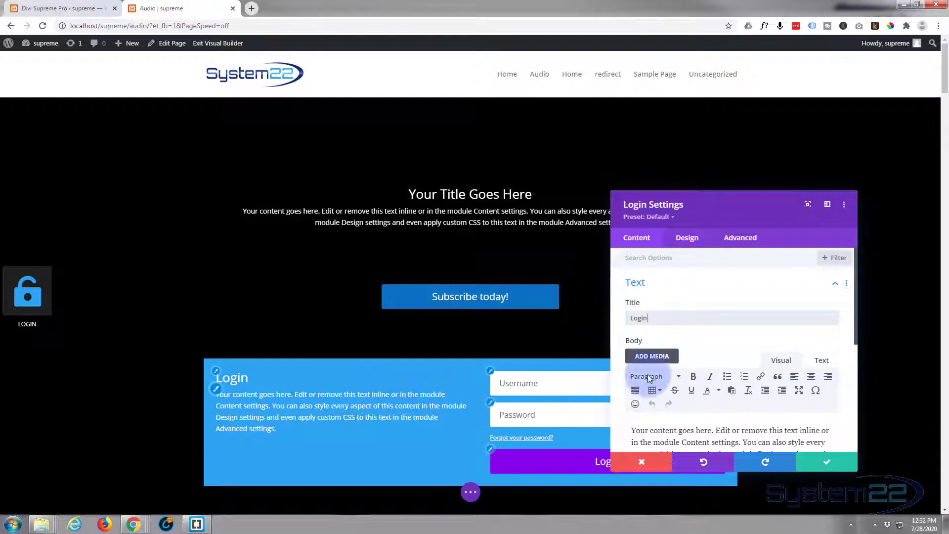
scroll(715, 332, down, 5)
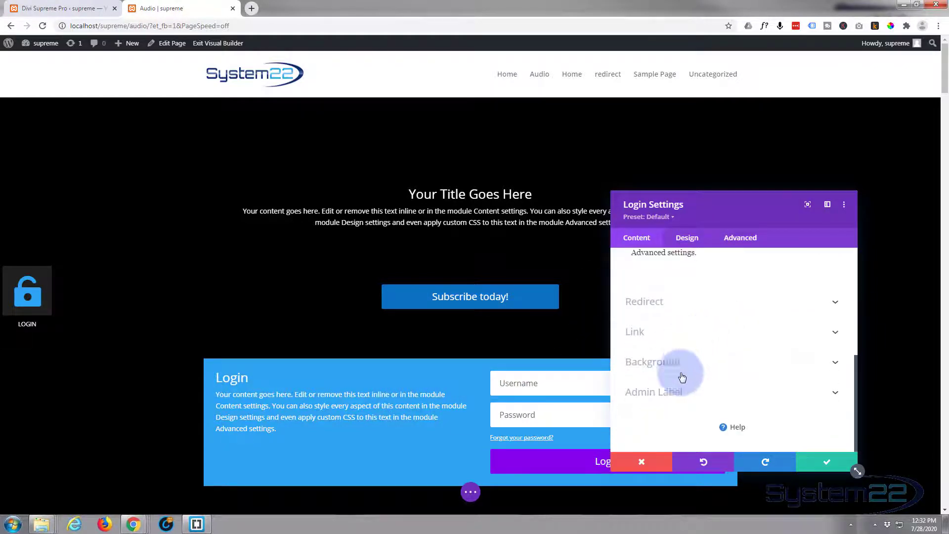
click(692, 365)
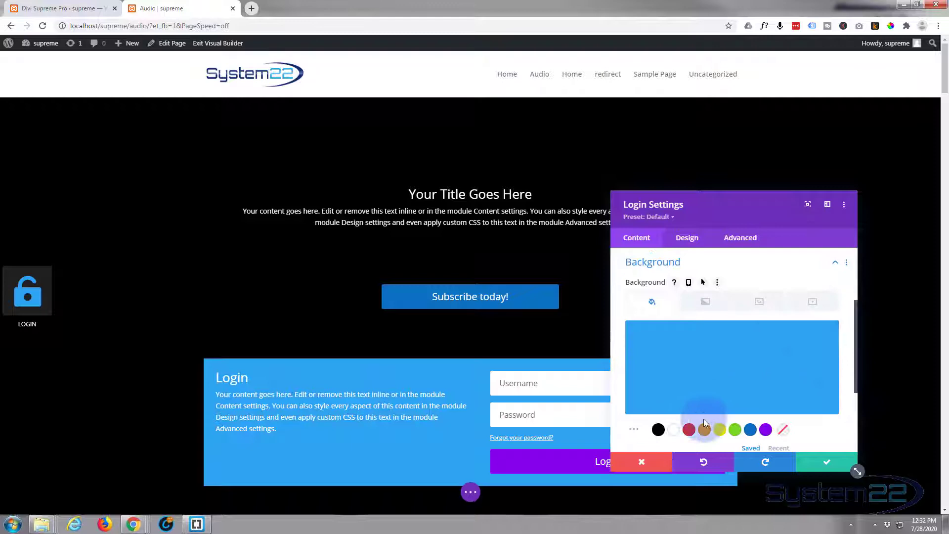
click(760, 302)
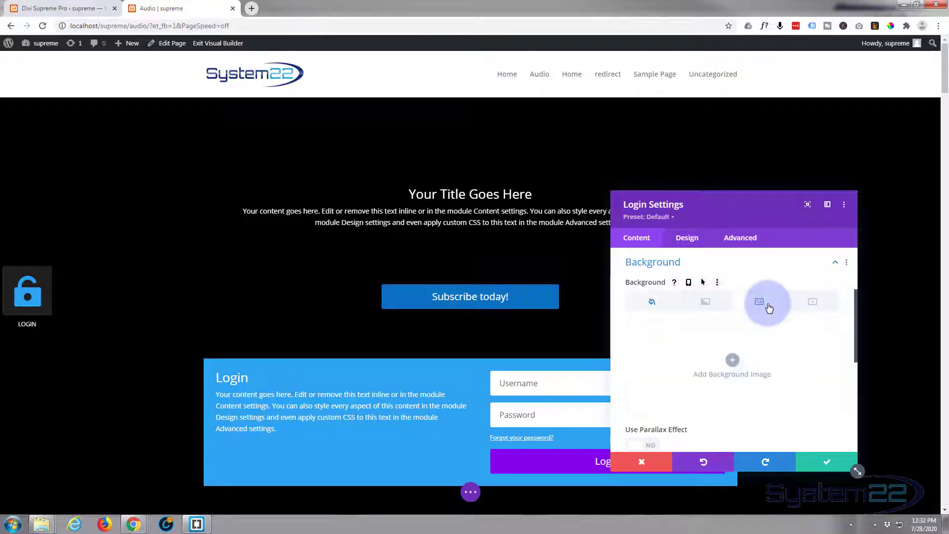
click(734, 362)
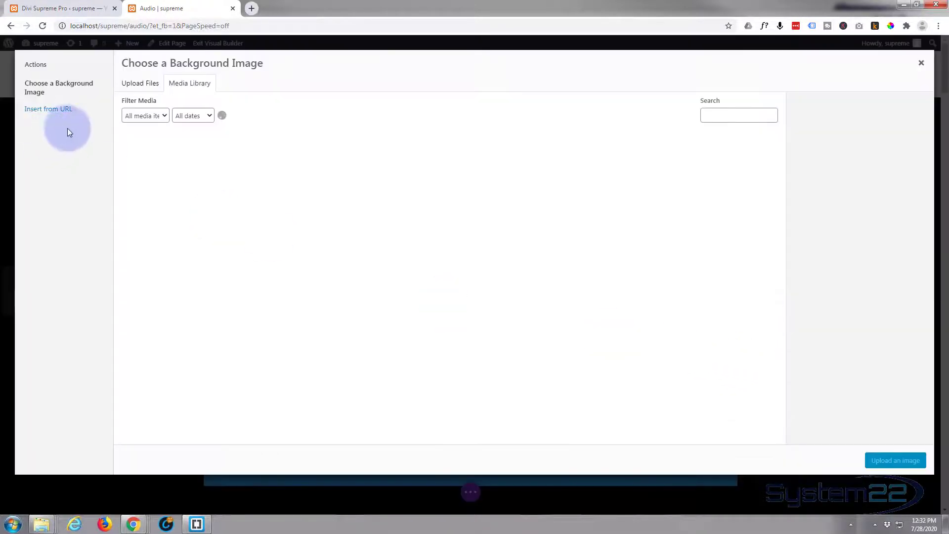
- Apply the solar flare image as the Login form's background and save the form settings
click(153, 163)
click(895, 460)
drag(728, 210, 805, 111)
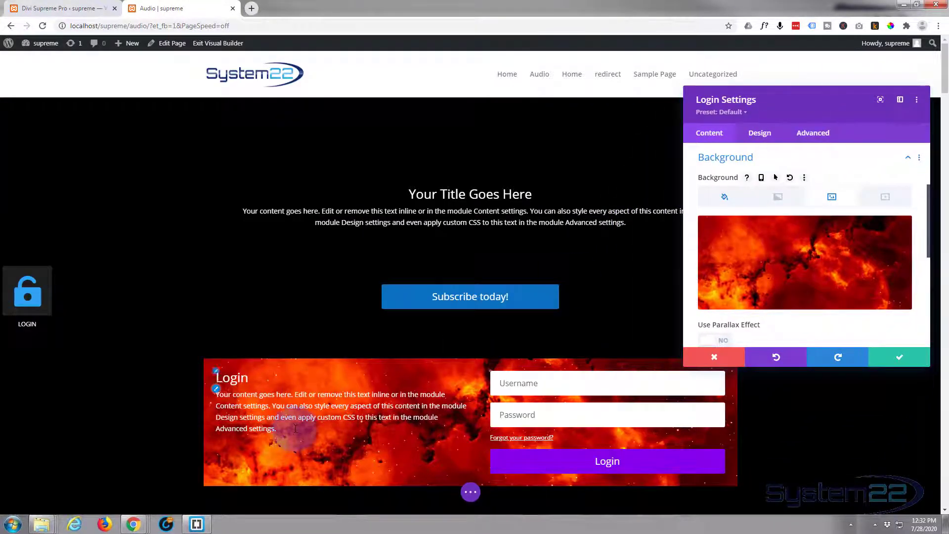
click(800, 217)
scroll(783, 264, down, 1)
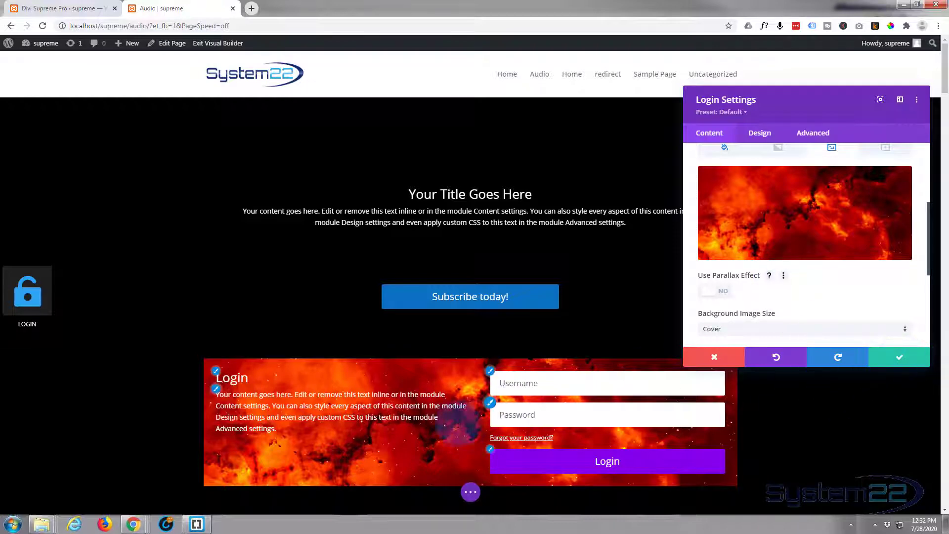
click(896, 359)
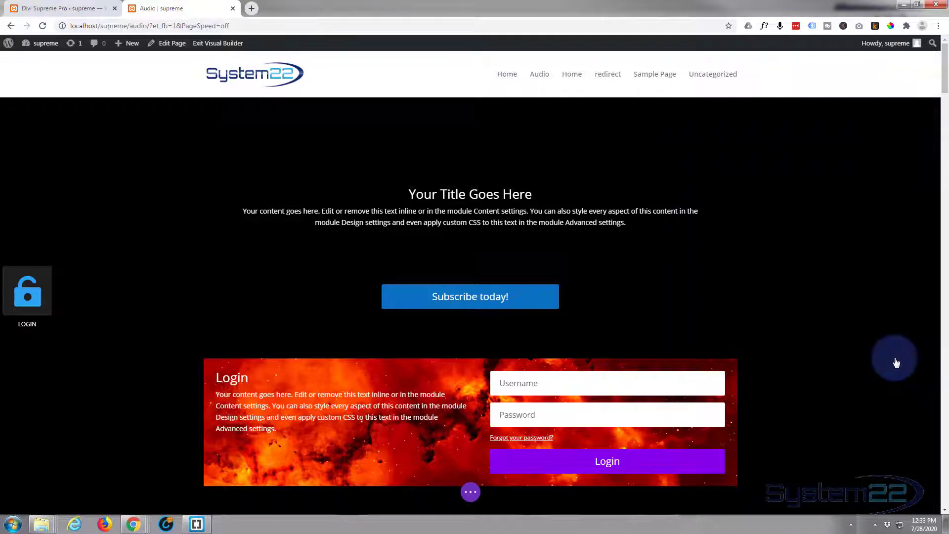
- Save the Login form module to the Divi Library with layout name 'login'
mouse_move(371, 366)
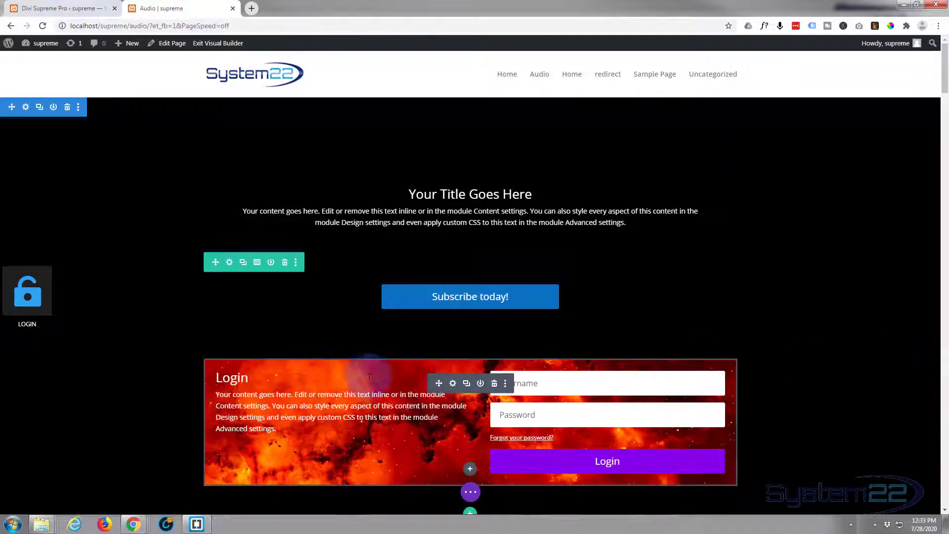
click(481, 384)
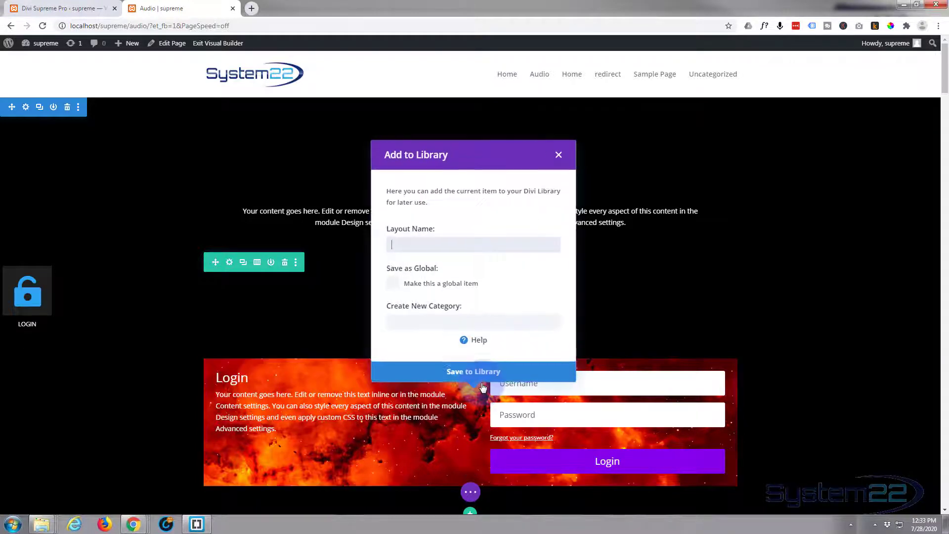
click(402, 246)
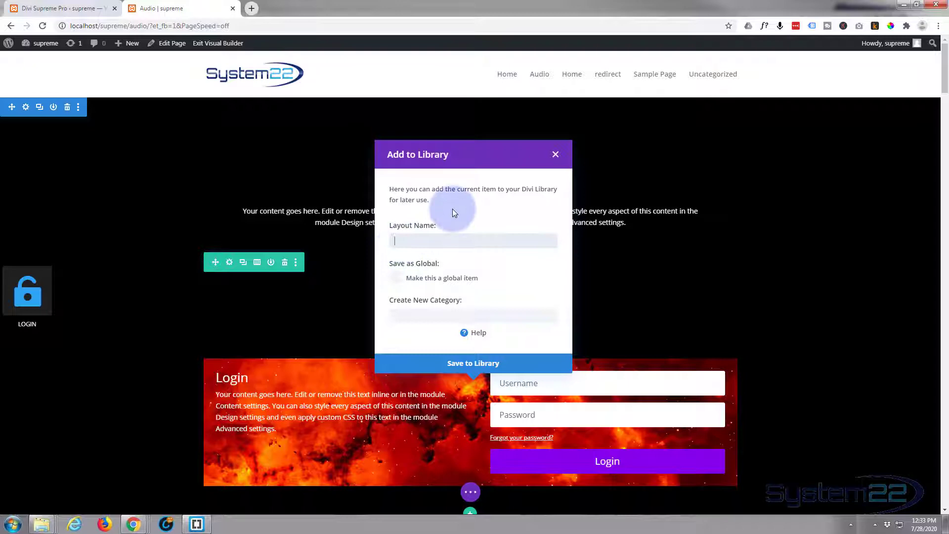
text(login)
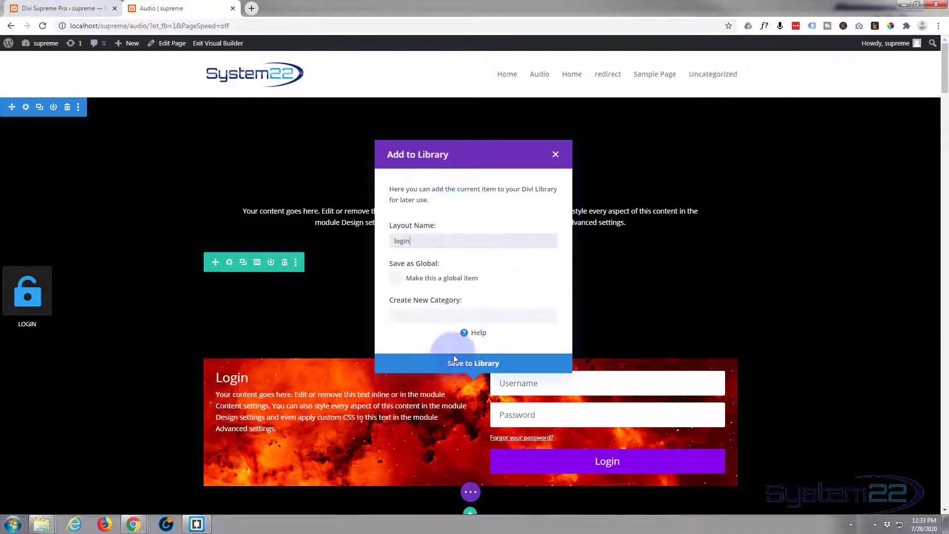
click(466, 364)
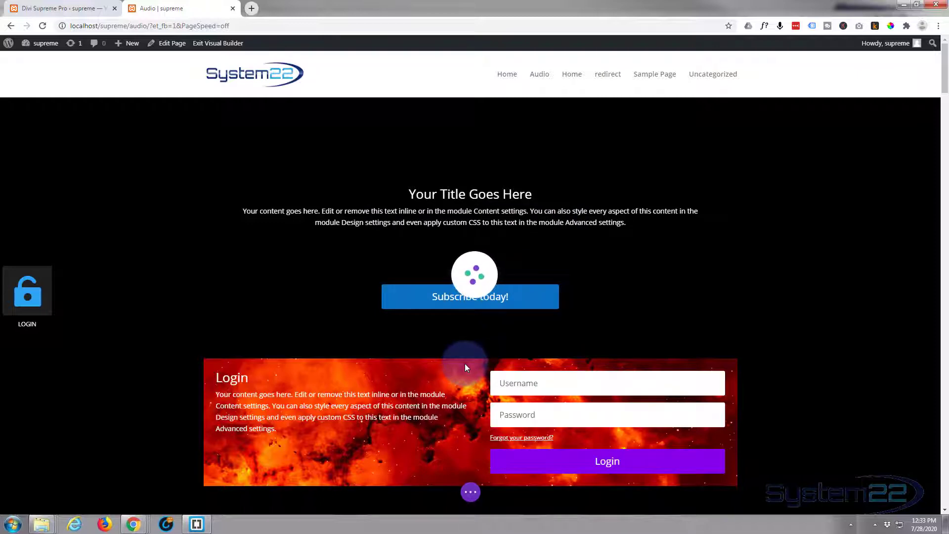
mouse_move(445, 370)
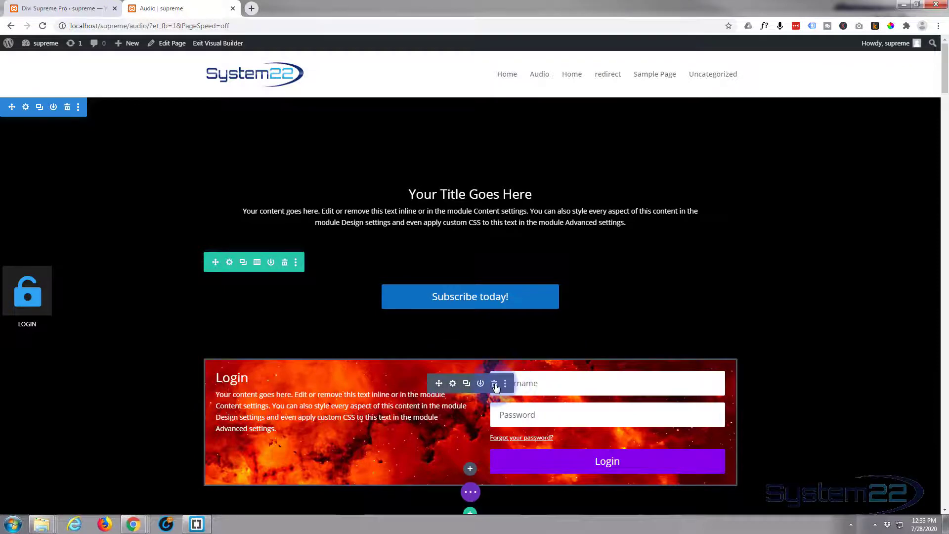
- Delete the Login form from the page, then reopen and save the LOGIN blurb settings
click(495, 384)
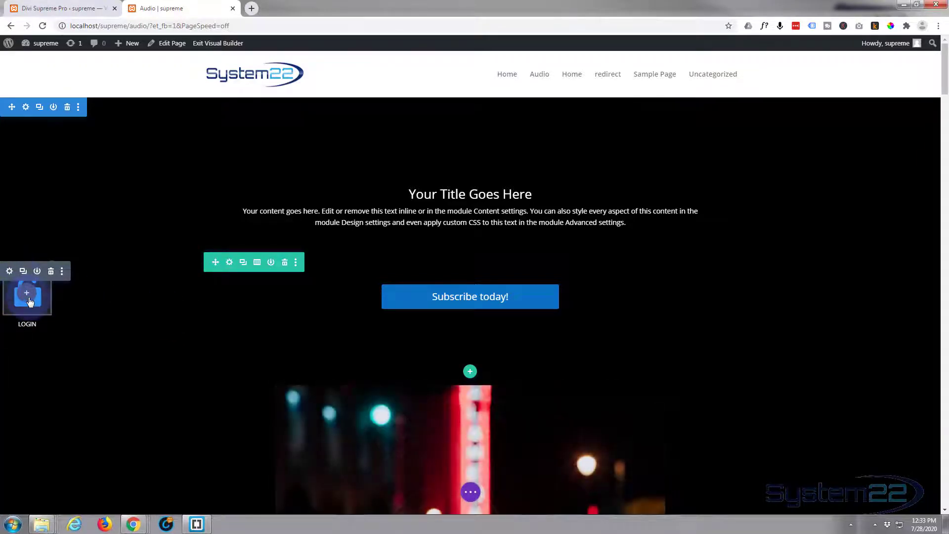
click(10, 271)
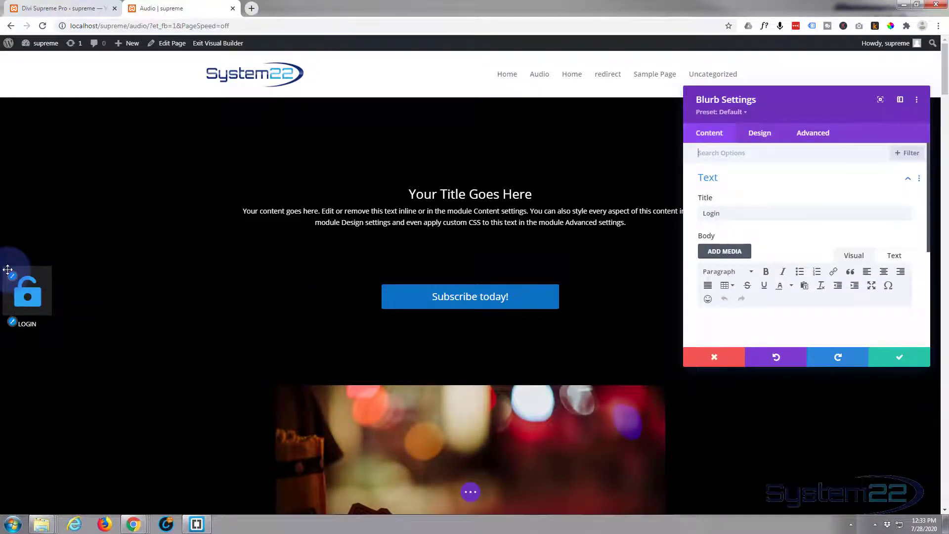
click(809, 249)
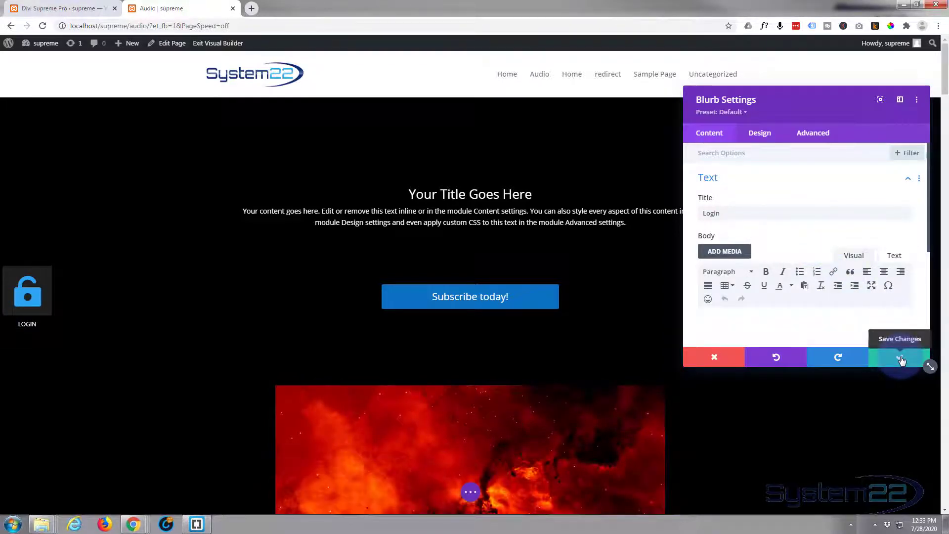
click(901, 360)
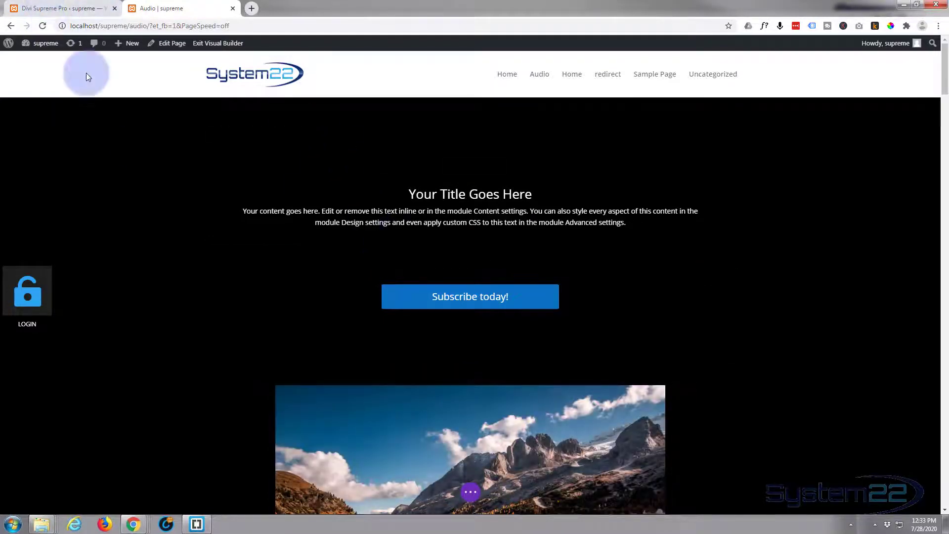
- Reload the builder page and reopen the LOGIN blurb's settings
click(471, 493)
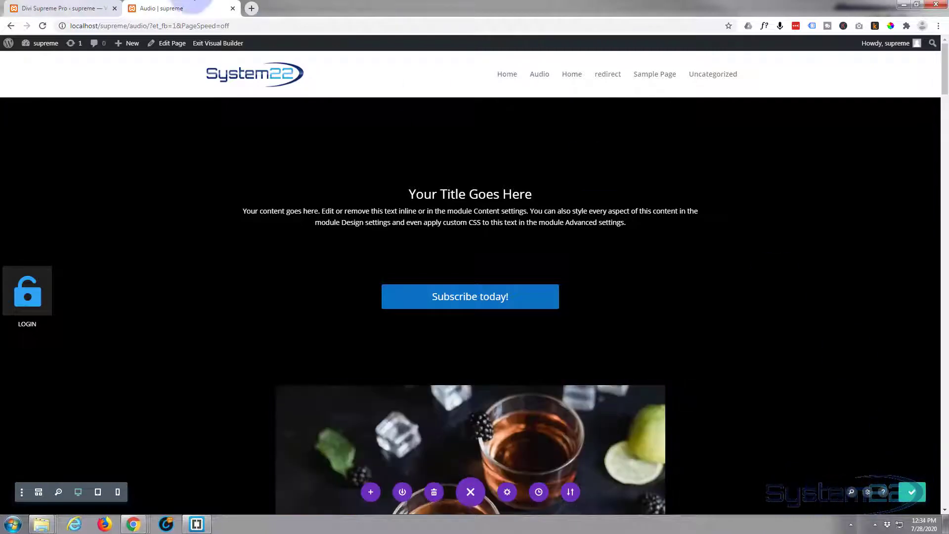
click(42, 26)
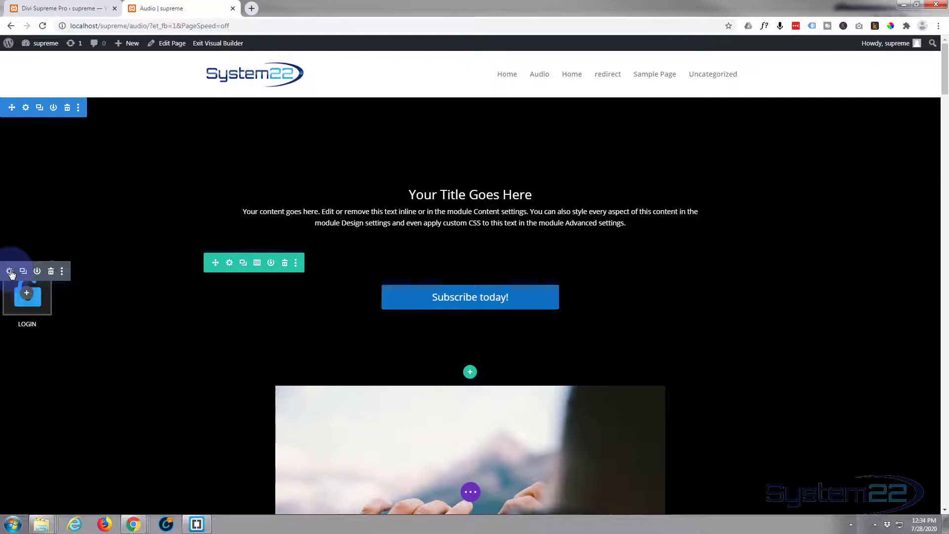
click(10, 272)
click(753, 172)
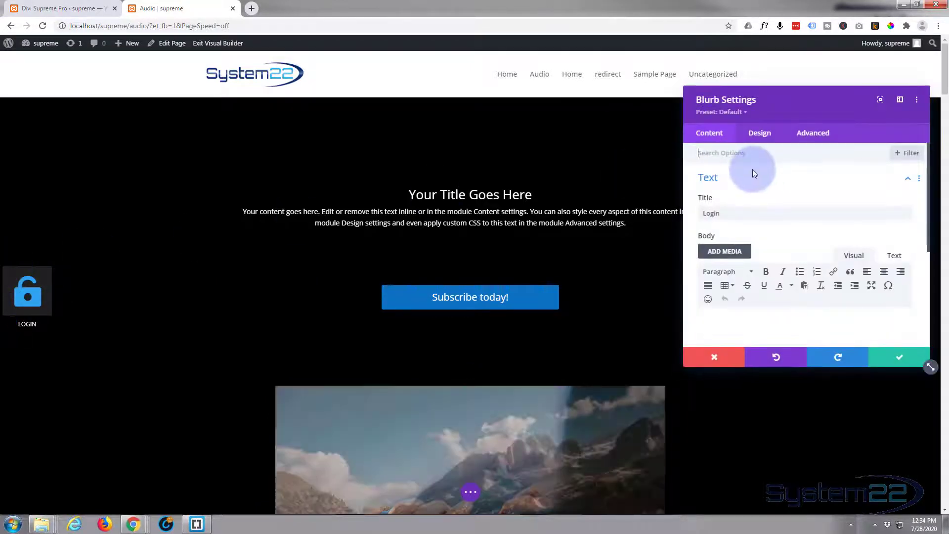
- Expand Advanced > Visibility to reach the blurb's Use Popup toggle, still off
click(814, 134)
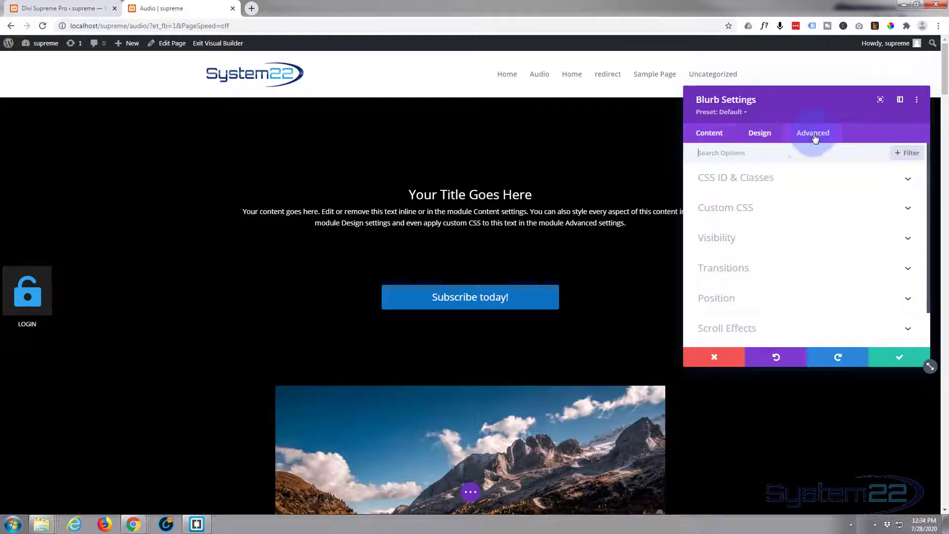
scroll(783, 230, down, 2)
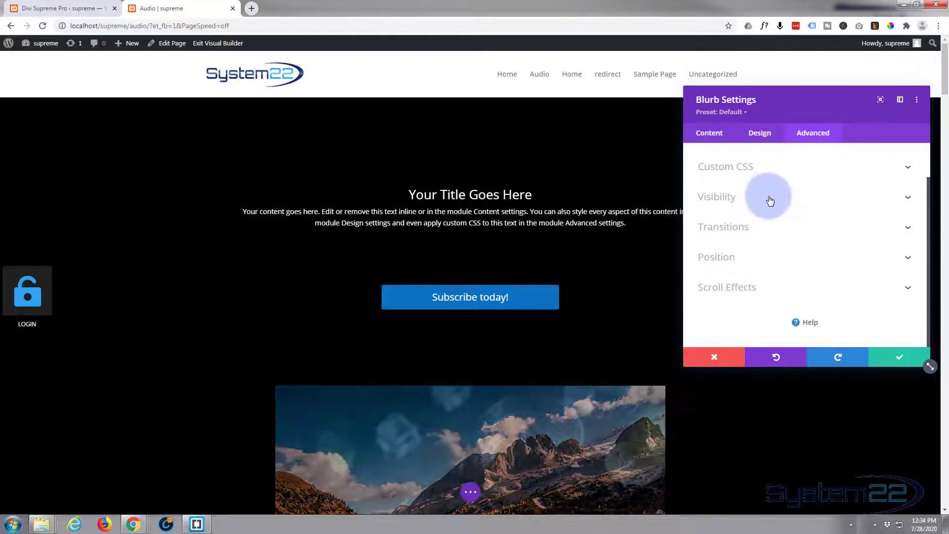
click(769, 199)
scroll(770, 196, down, 4)
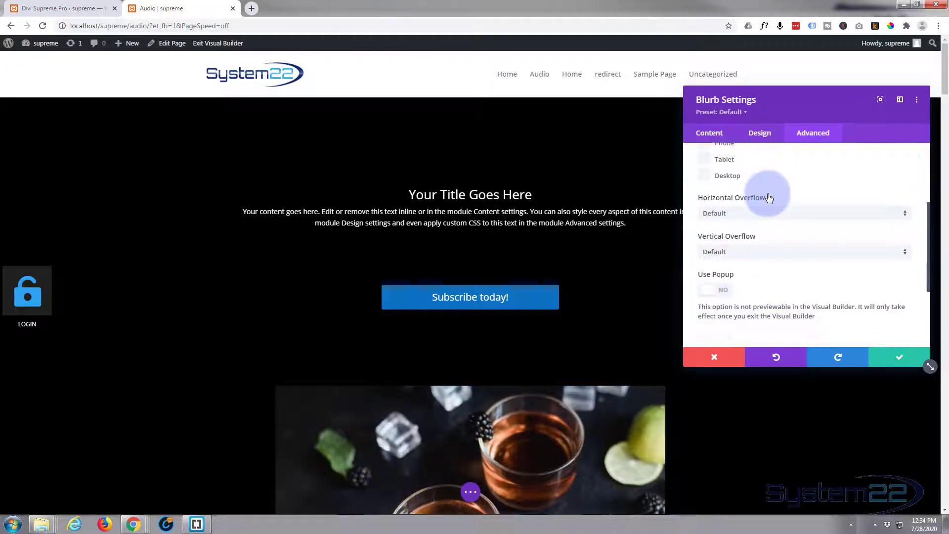
click(702, 194)
click(732, 193)
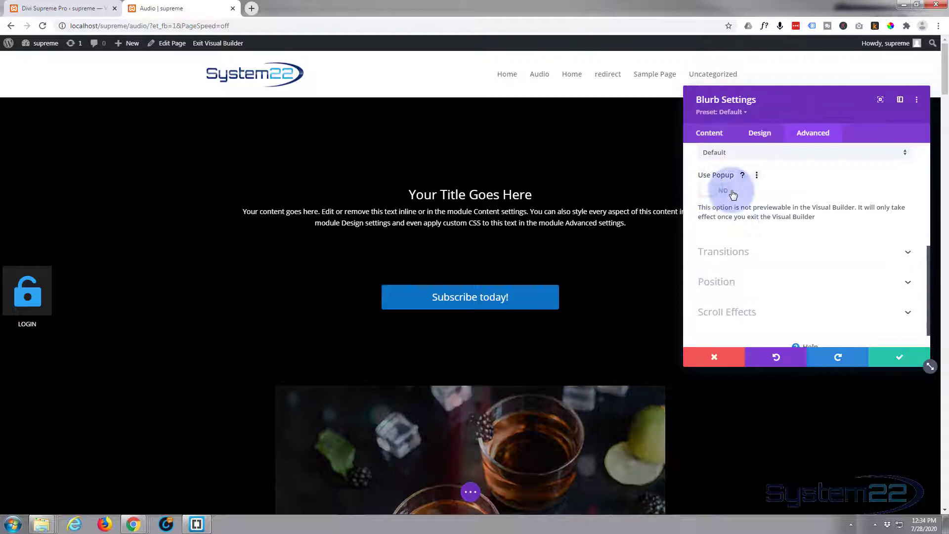
click(74, 9)
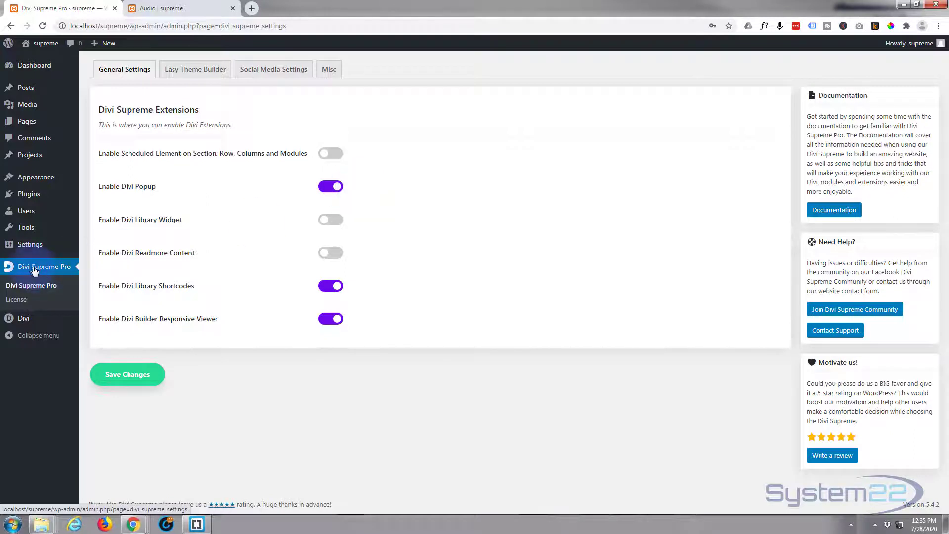
click(176, 9)
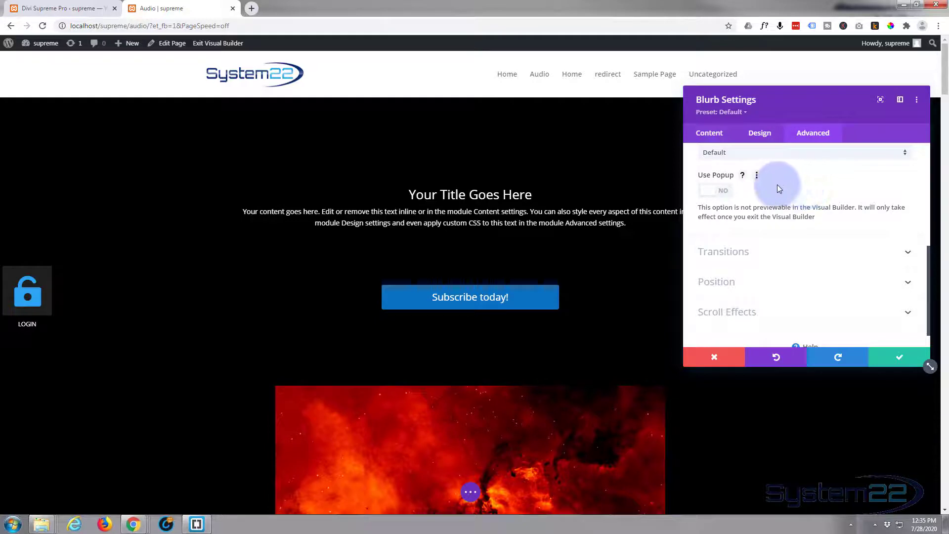
- Switch the LOGIN blurb's Use Popup to Yes, keeping Popup Type as Layout
click(727, 196)
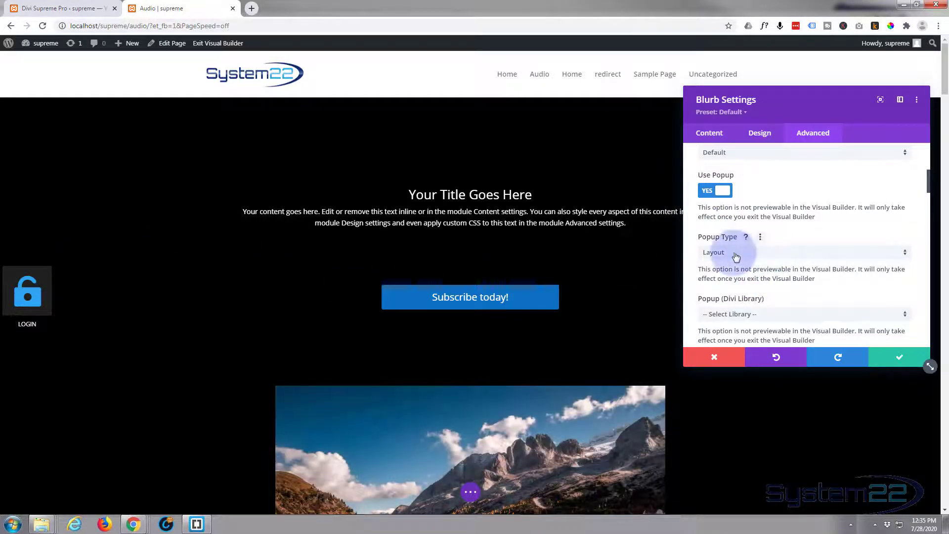
scroll(769, 222, down, 2)
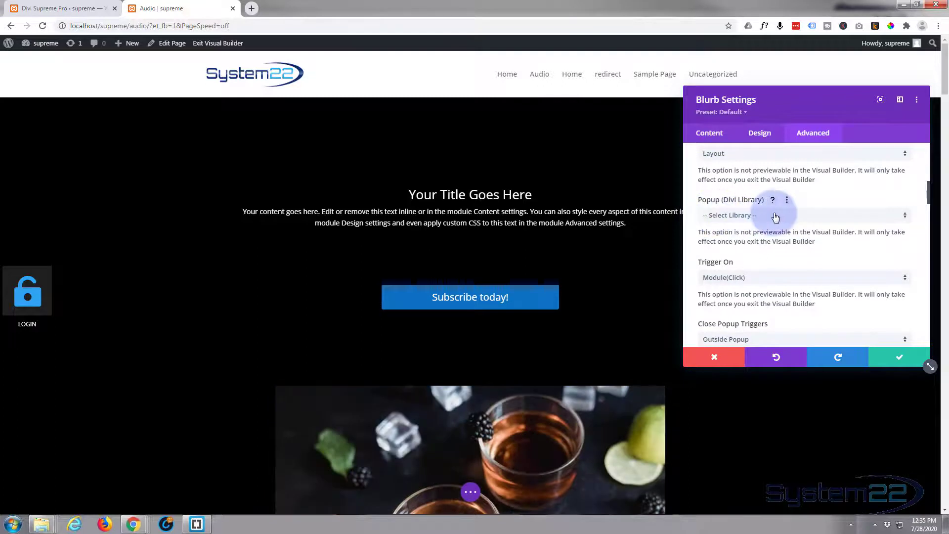
click(775, 218)
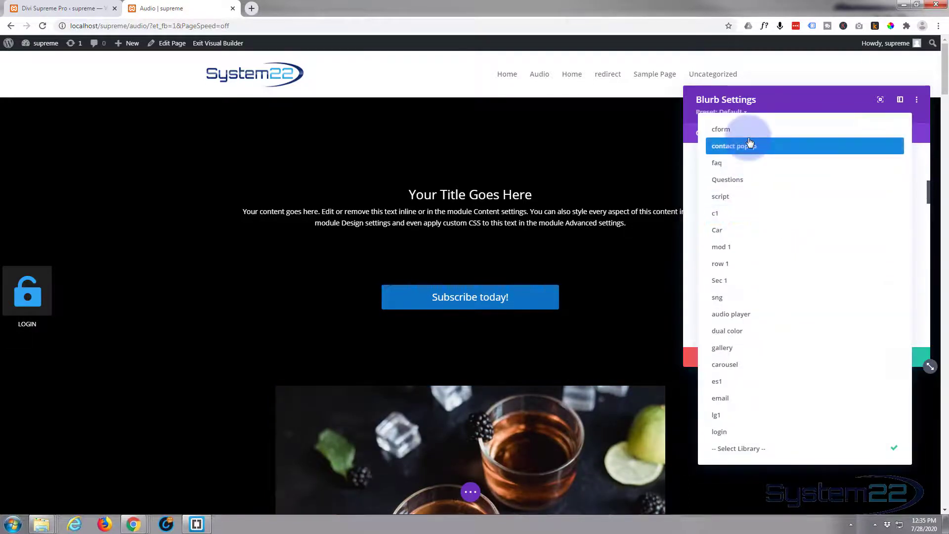
- Set the popup's Divi Library layout to the saved 'login' layout
click(723, 433)
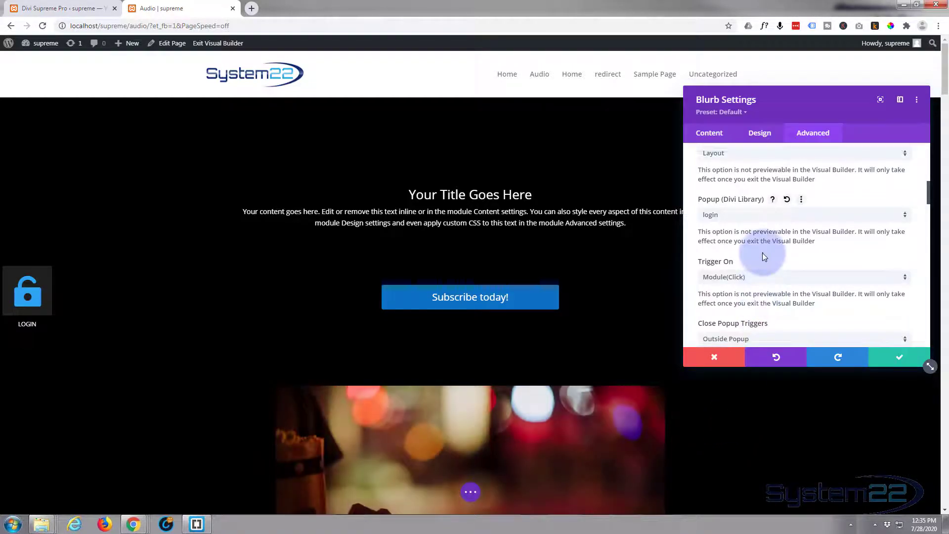
scroll(763, 254, down, 1)
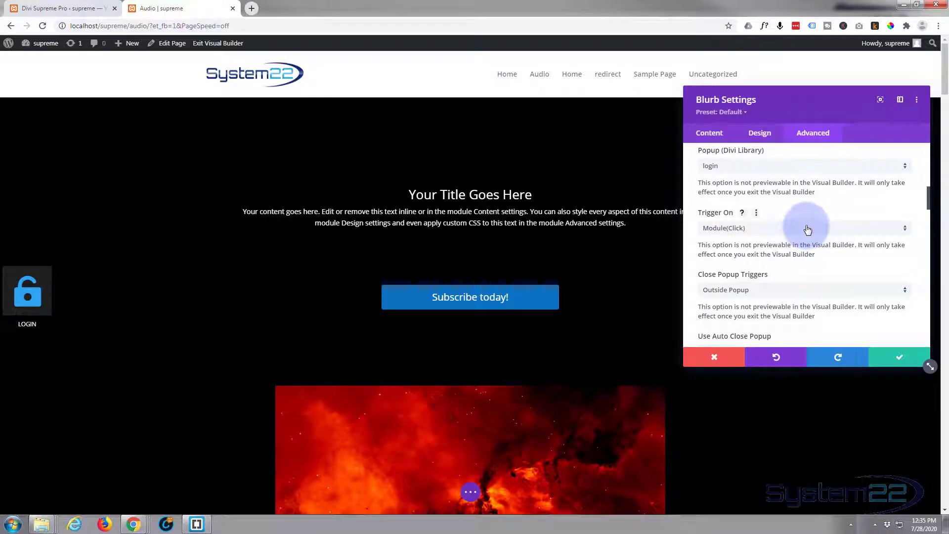
scroll(784, 272, down, 2)
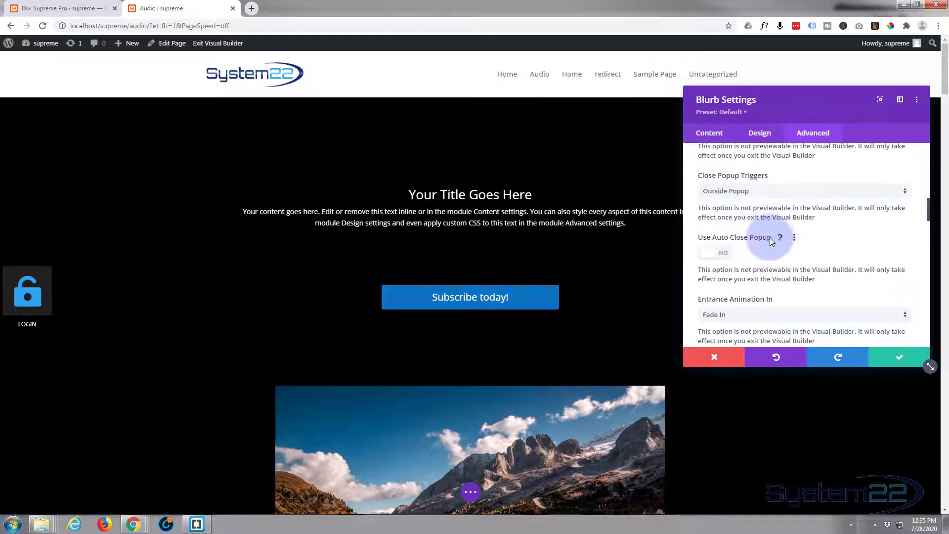
scroll(770, 237, down, 1)
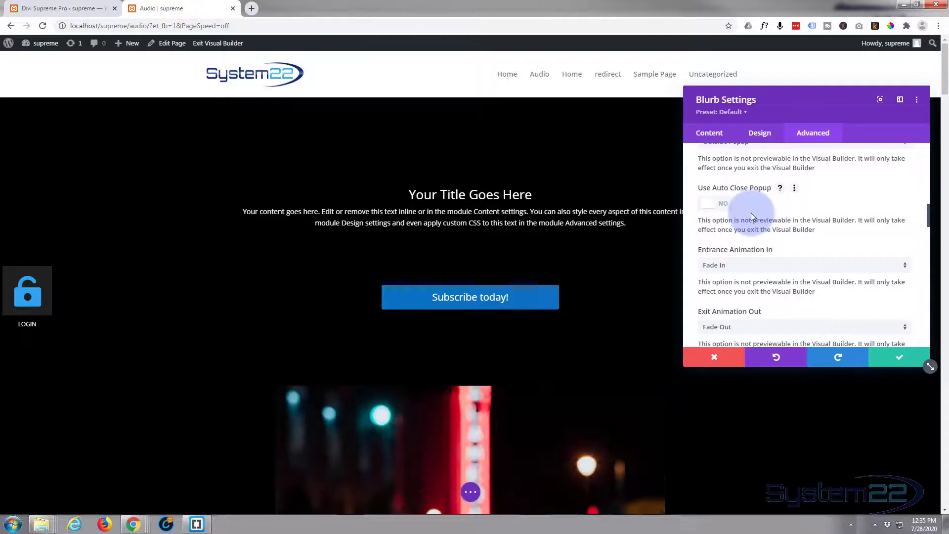
scroll(751, 213, down, 1)
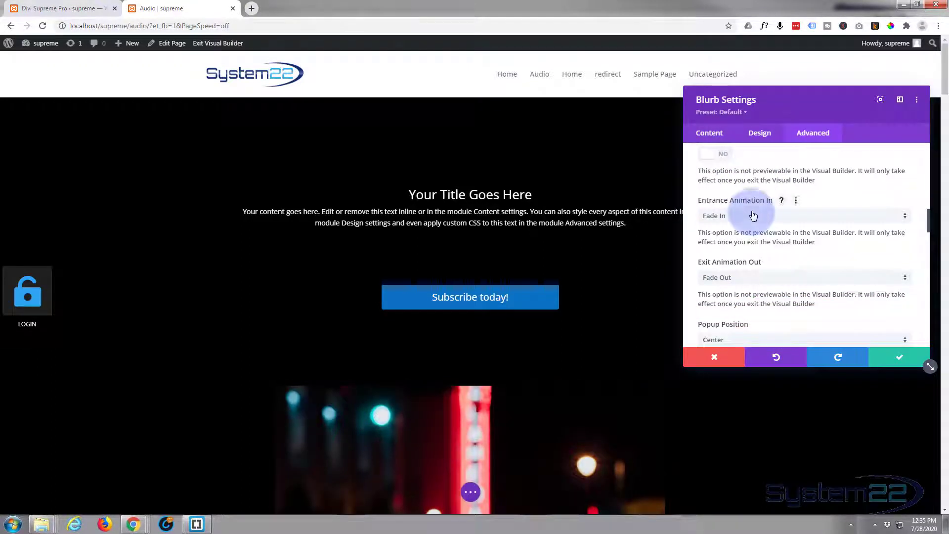
- Set the popup entrance animation to Fade In Left Big and exit to Fade Out Down Big
click(753, 215)
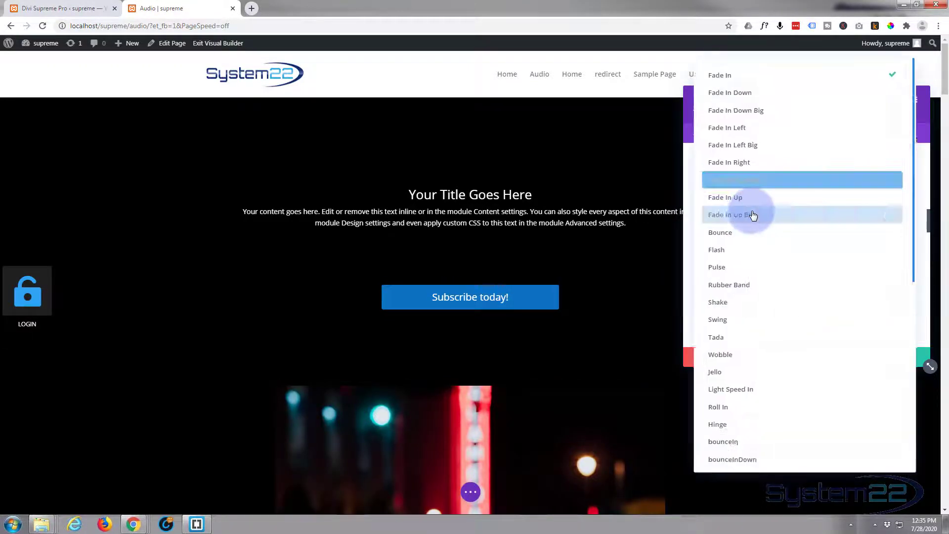
click(736, 150)
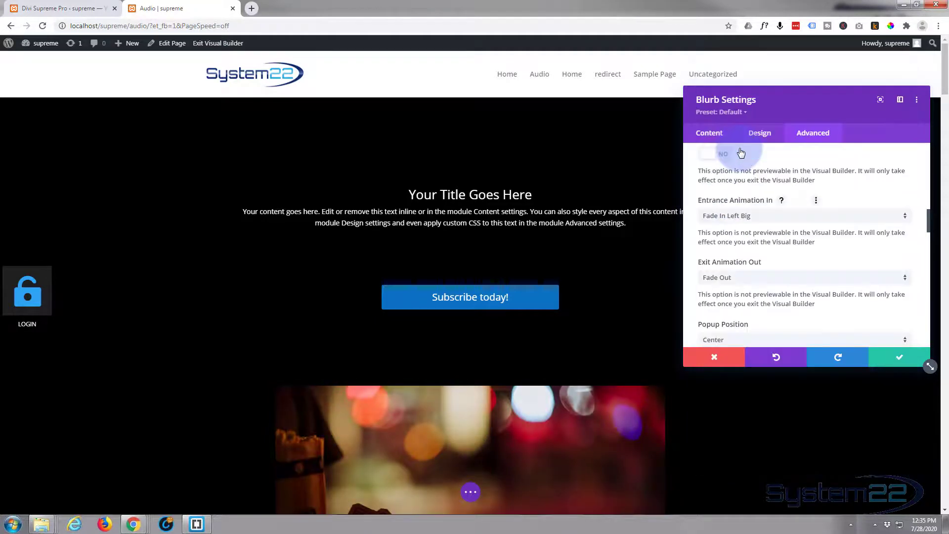
click(743, 278)
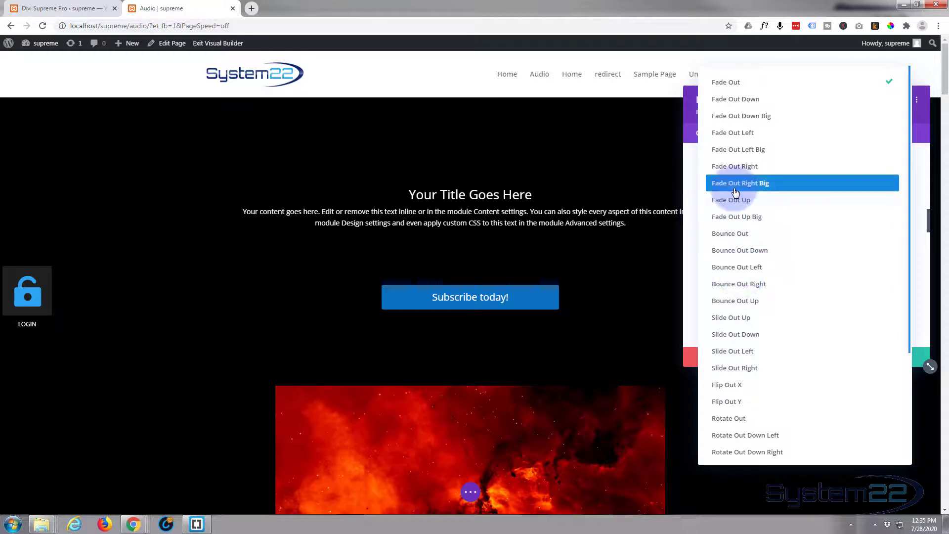
click(739, 119)
scroll(749, 261, down, 3)
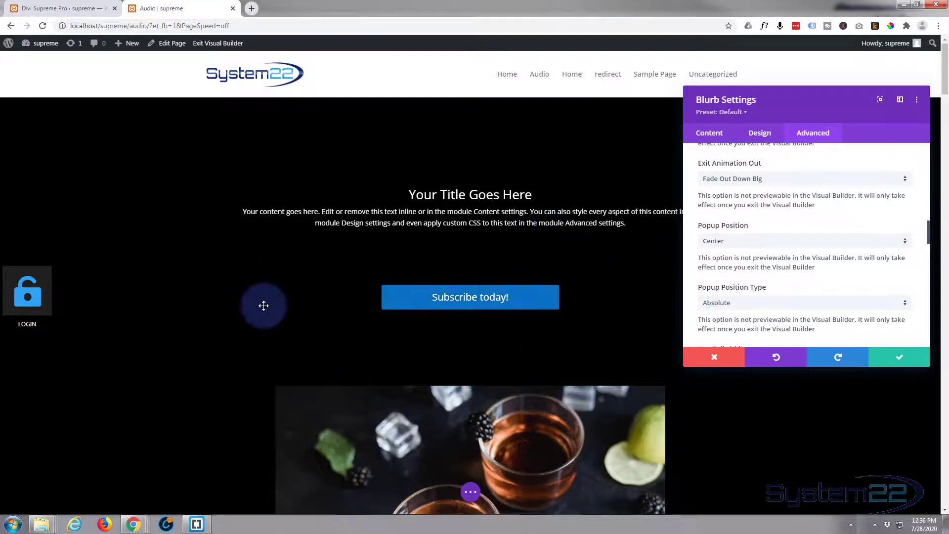
scroll(822, 241, down, 1)
scroll(822, 240, down, 3)
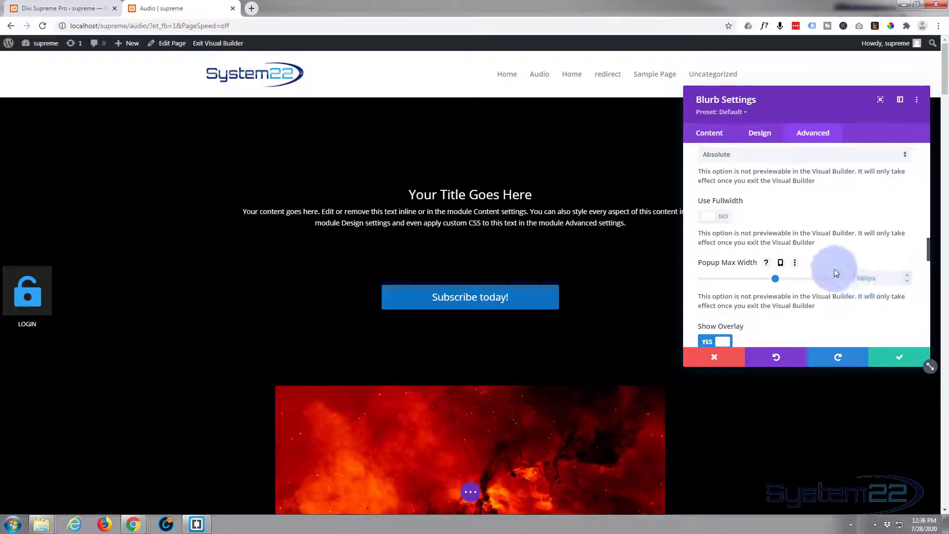
scroll(802, 260, down, 2)
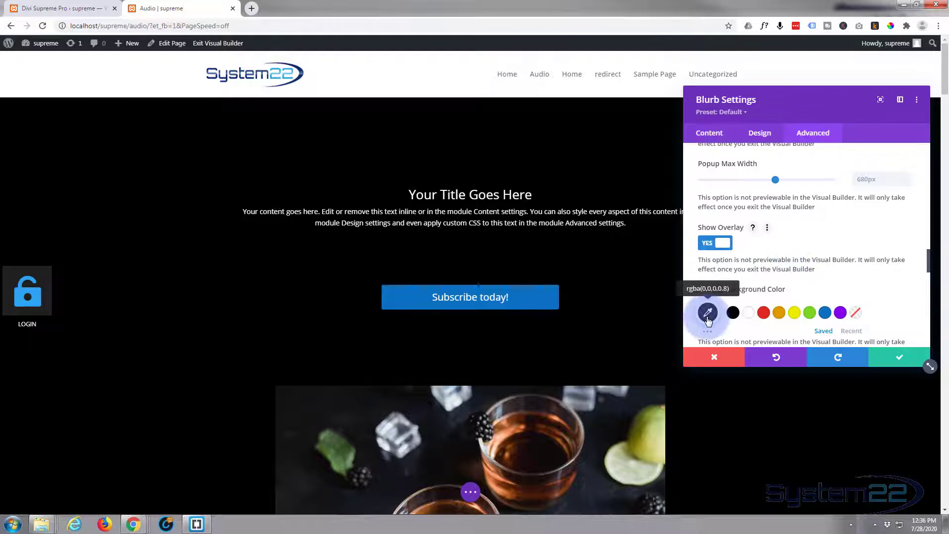
- Choose × as the popup's close button icon and save the blurb settings
scroll(782, 246, down, 3)
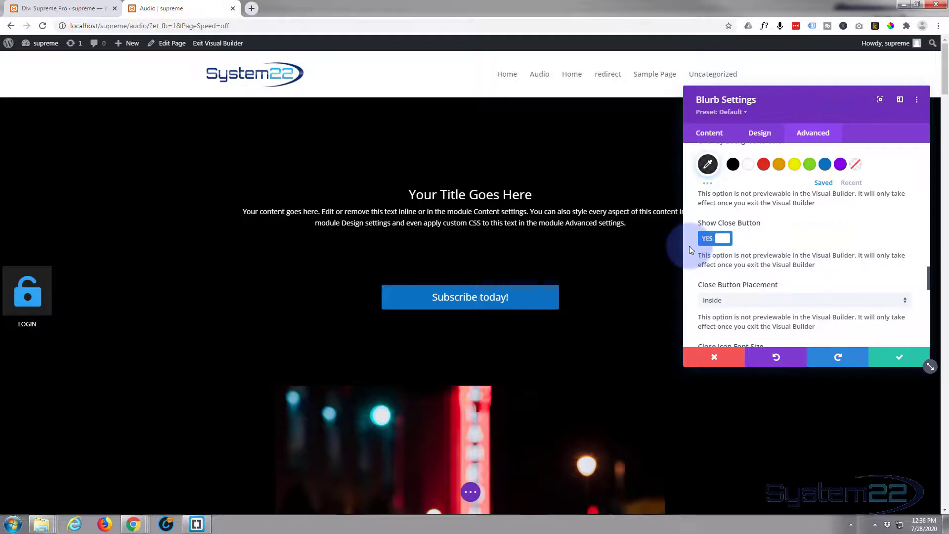
scroll(690, 245, down, 2)
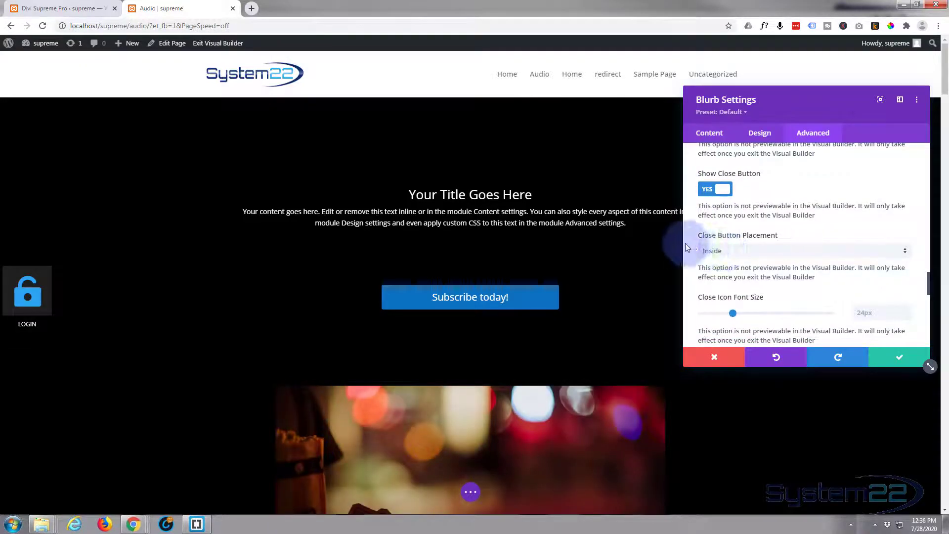
scroll(685, 243, down, 2)
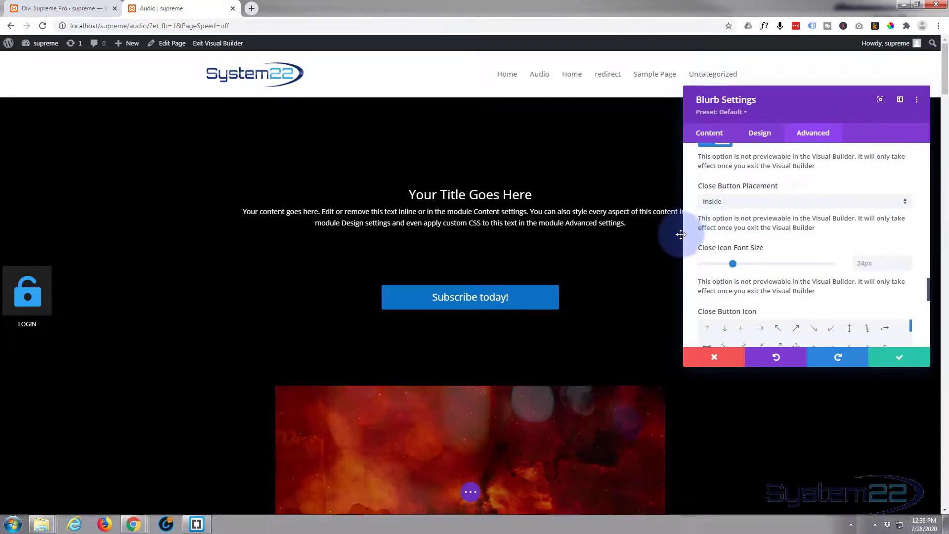
scroll(681, 234, down, 2)
scroll(729, 248, down, 6)
click(707, 253)
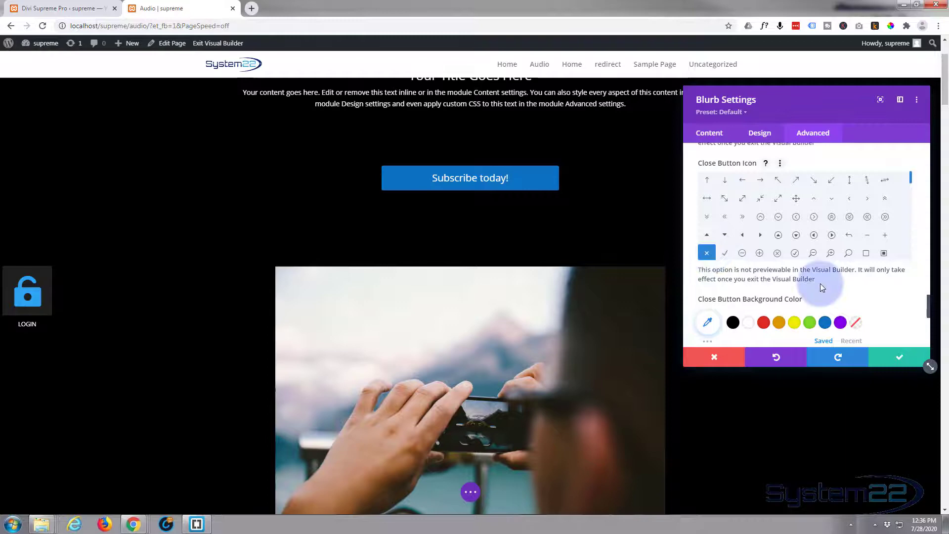
scroll(898, 292, down, 3)
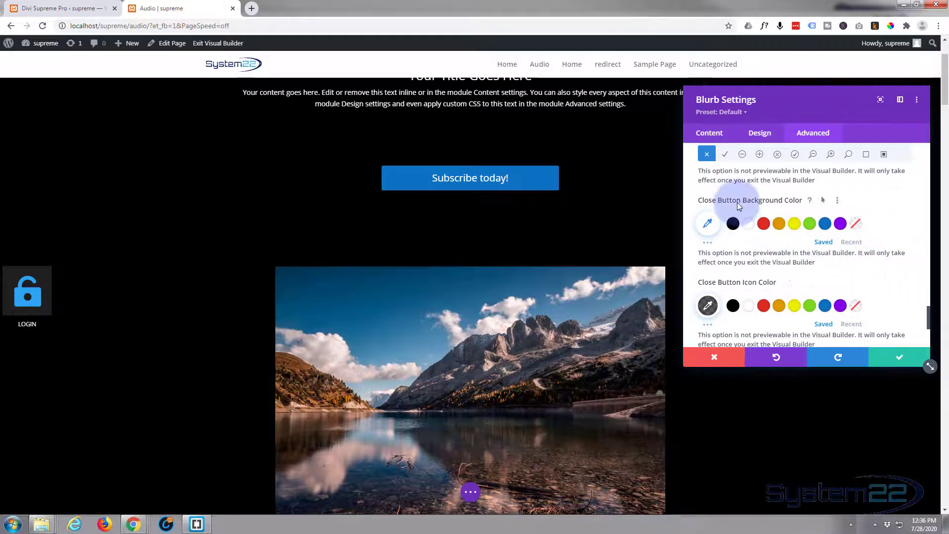
scroll(878, 278, down, 3)
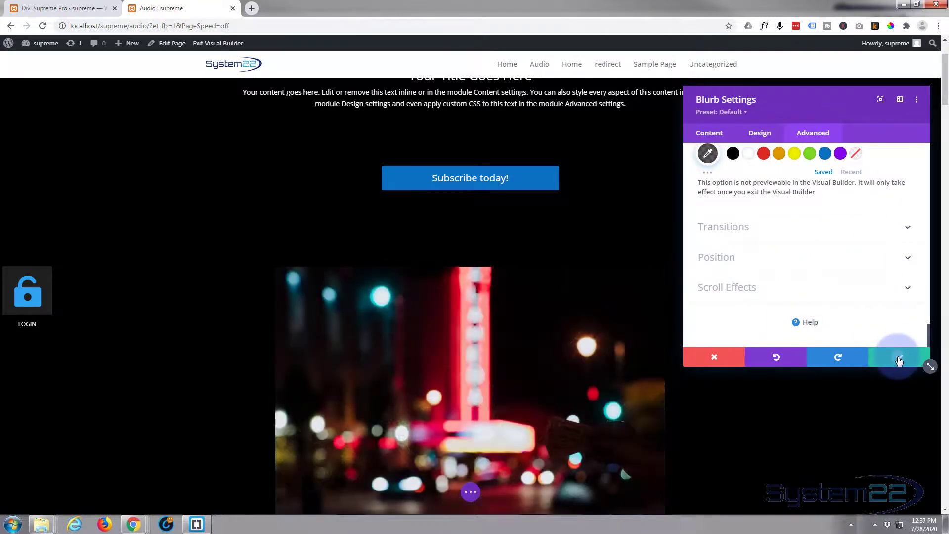
click(900, 359)
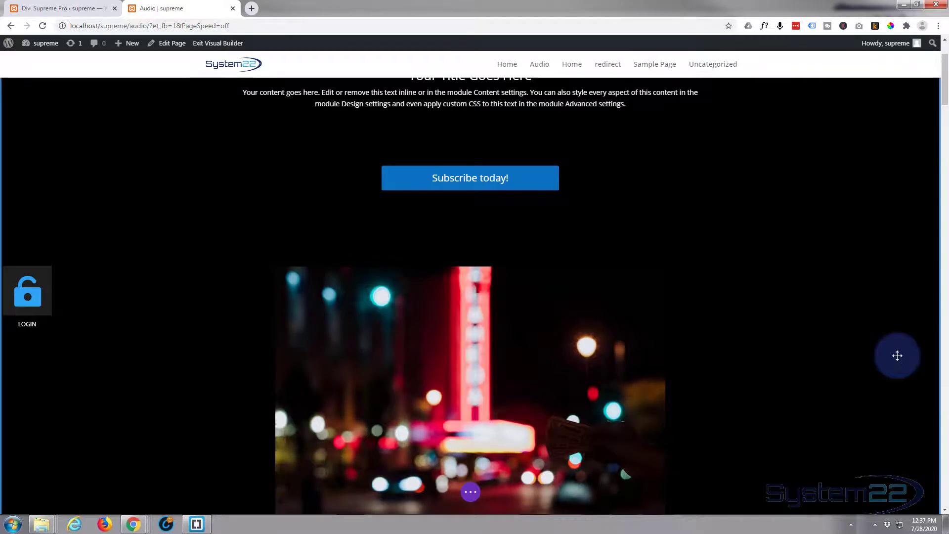
- Save the Audio page changes and exit the Visual Builder to the live page
click(468, 494)
click(913, 492)
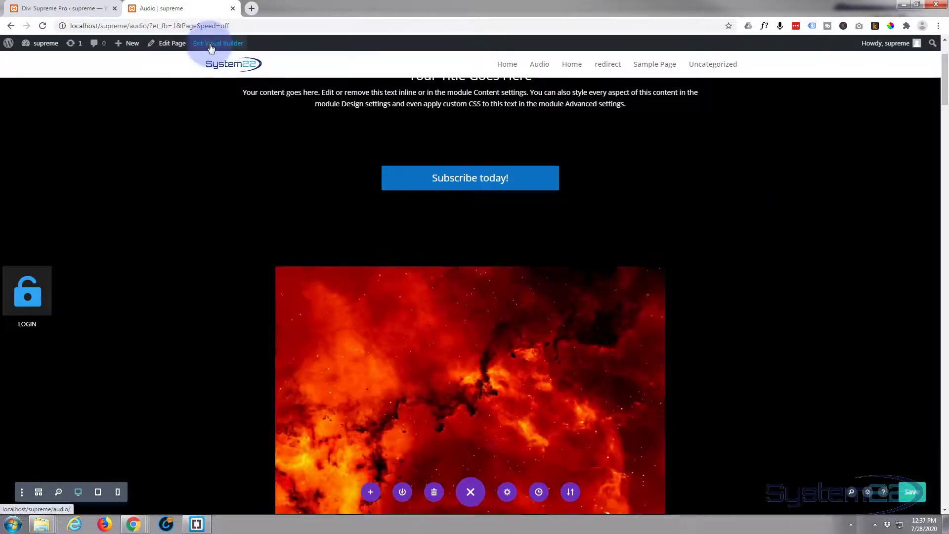
click(211, 45)
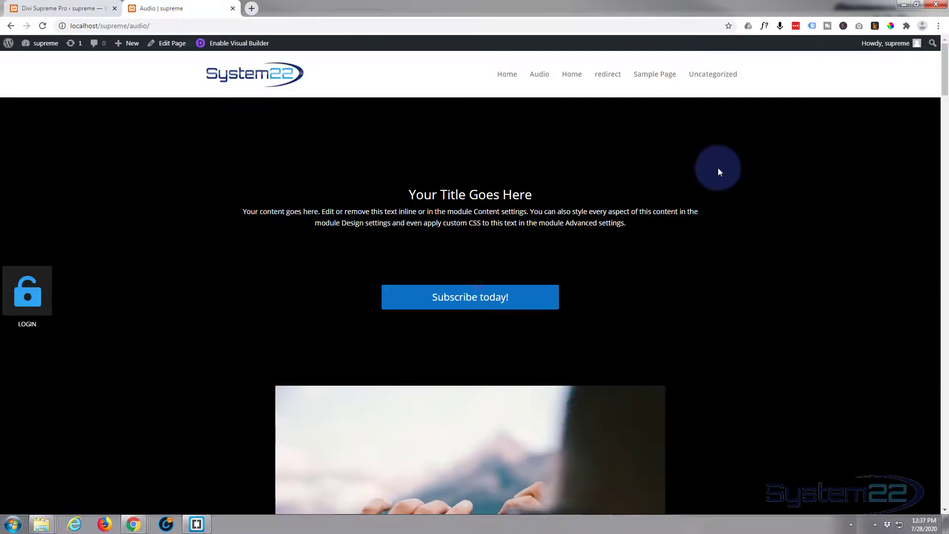
- Load the Audio page's address in a new incognito window
click(99, 25)
key(ctrl+c)
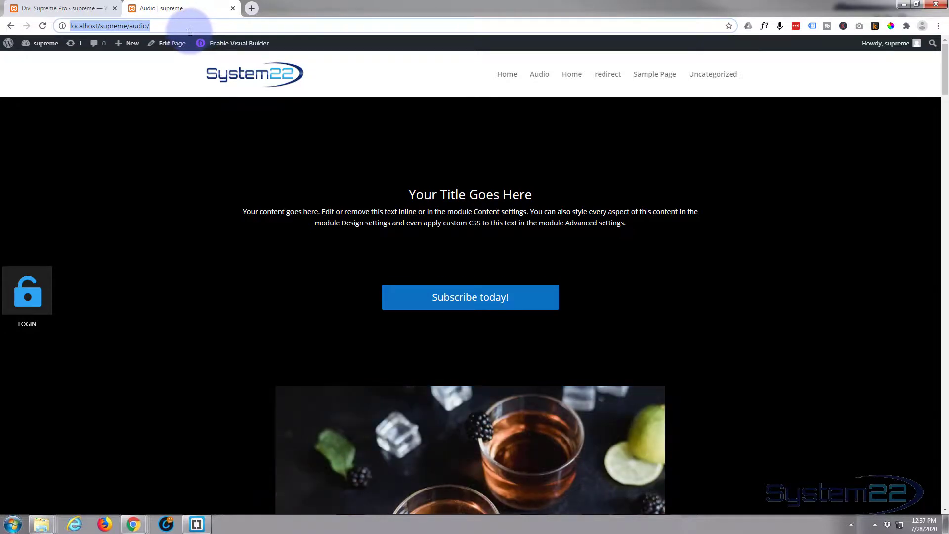
key(ctrl+shift+n)
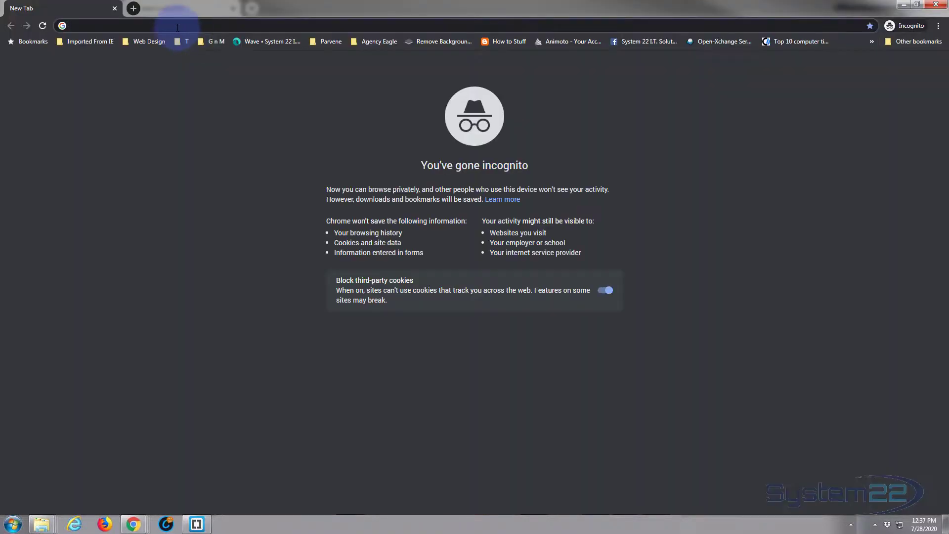
key(ctrl+v)
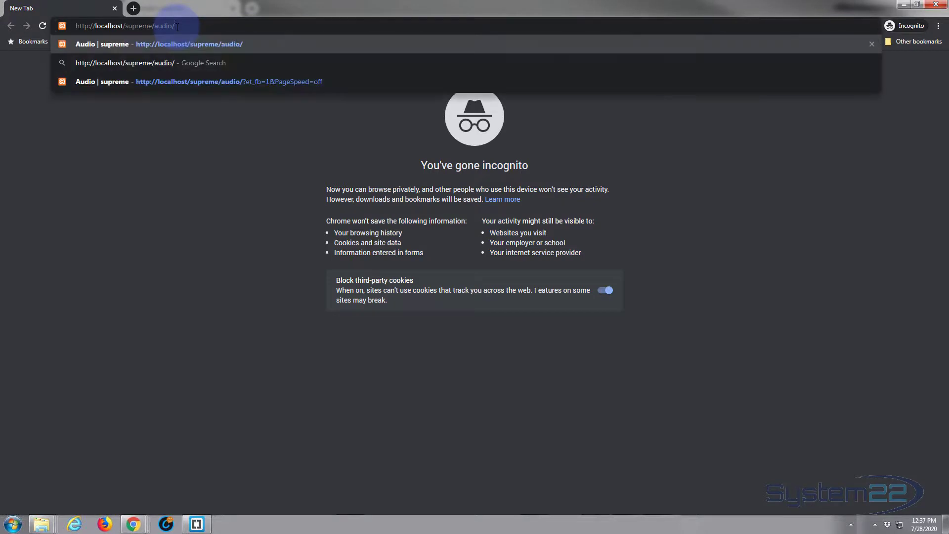
key(Return)
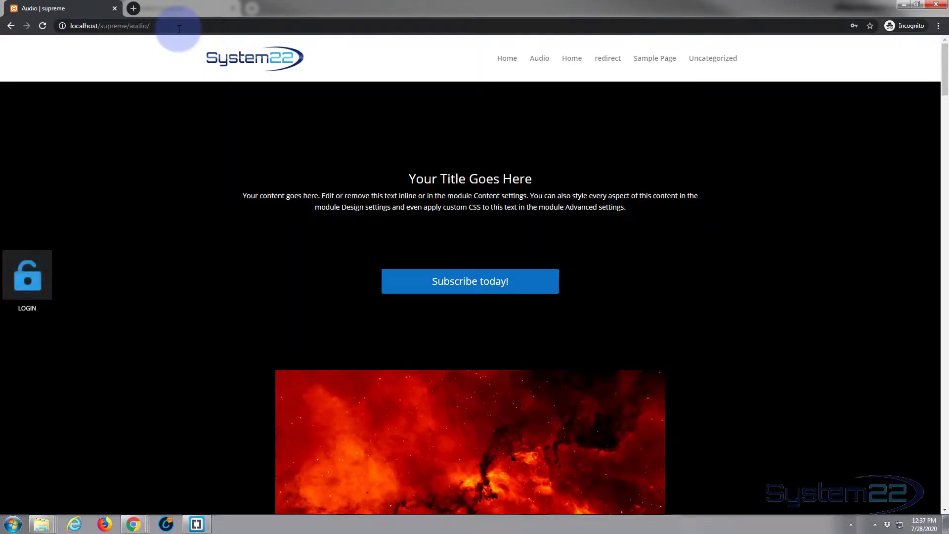
- Log in through the LOGIN icon's popup with the site username and password
click(29, 285)
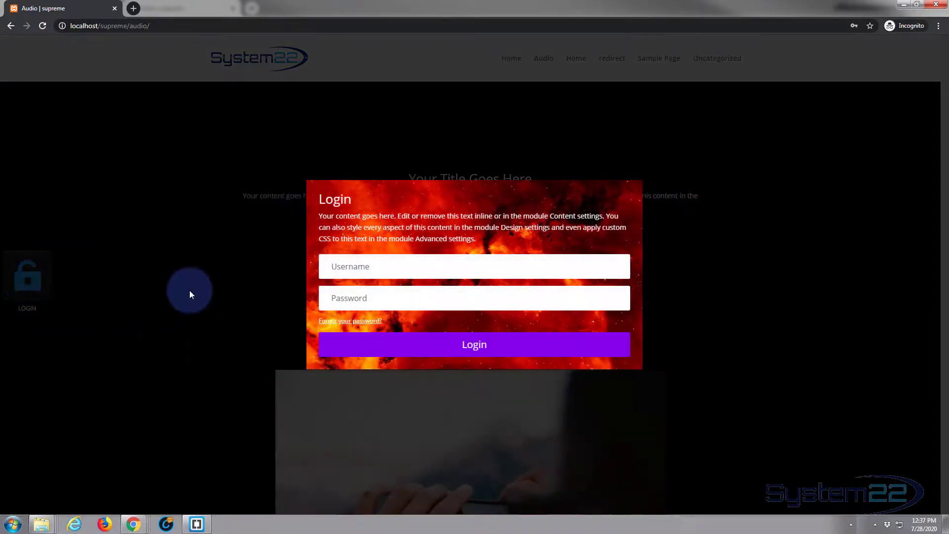
click(349, 267)
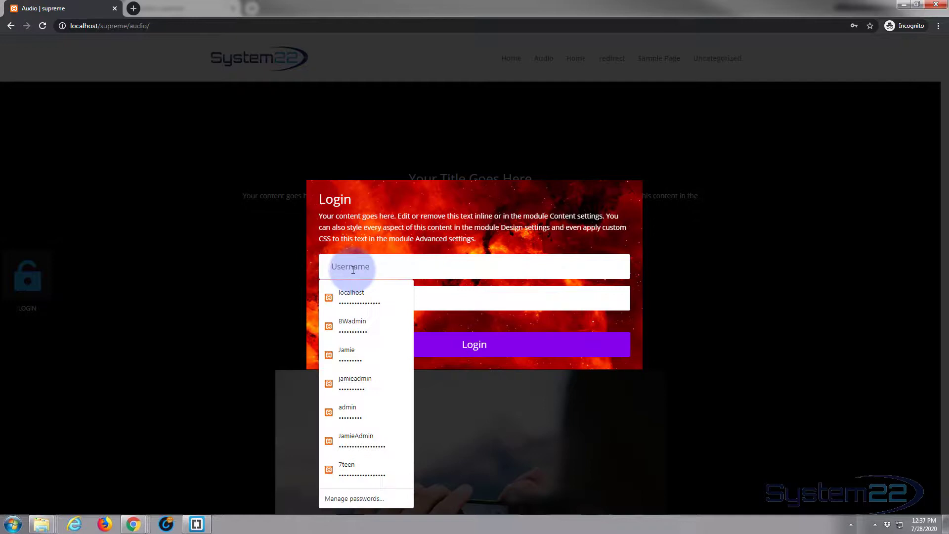
text(supre)
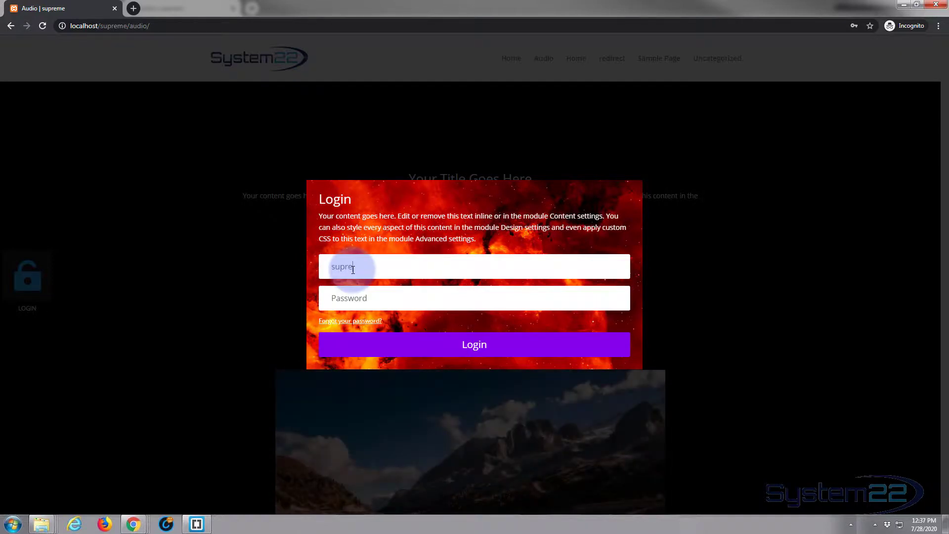
click(346, 298)
click(470, 345)
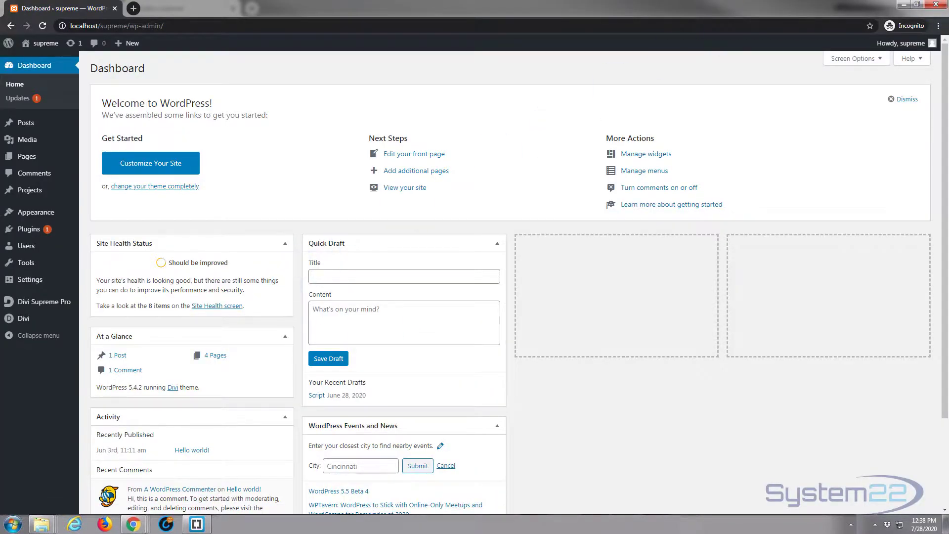
- Close the incognito window, then open and dismiss the LOGIN popup twice to check the logged-in view
click(938, 5)
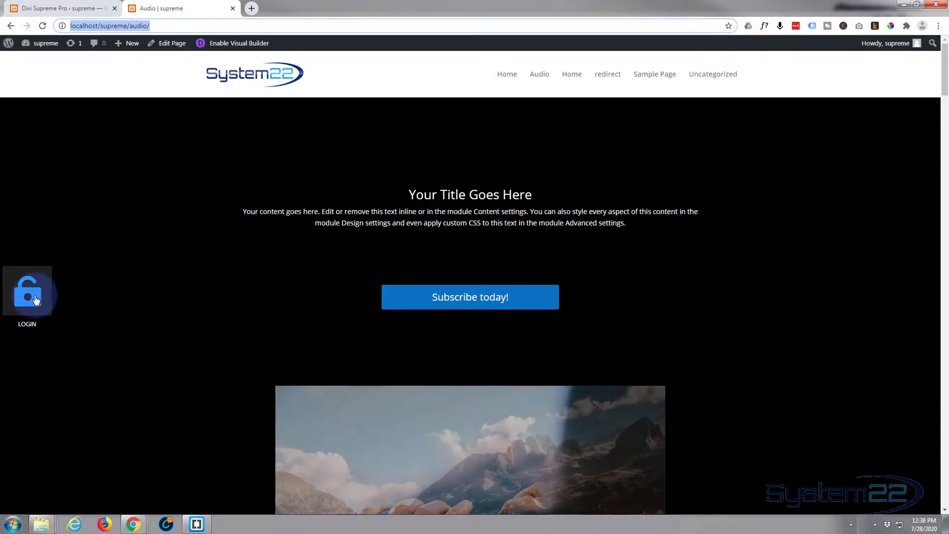
click(36, 300)
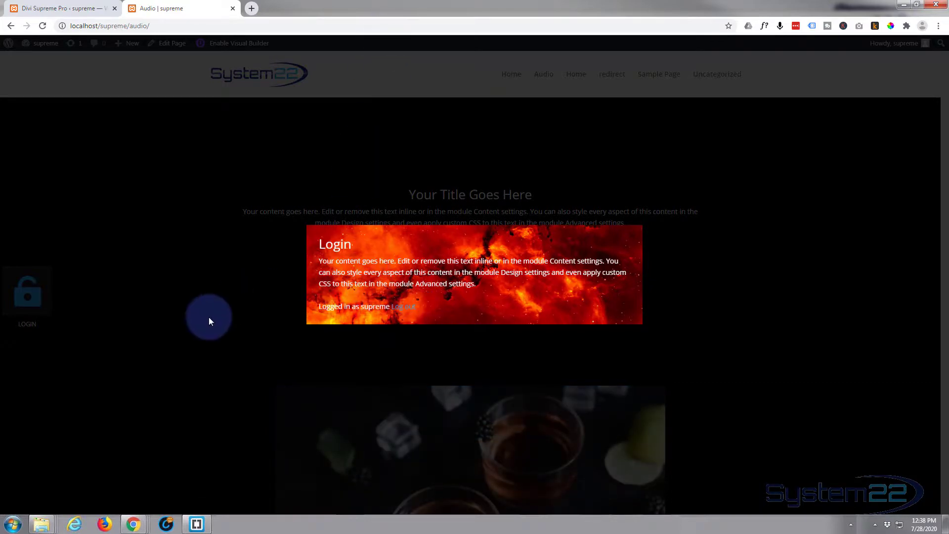
click(207, 319)
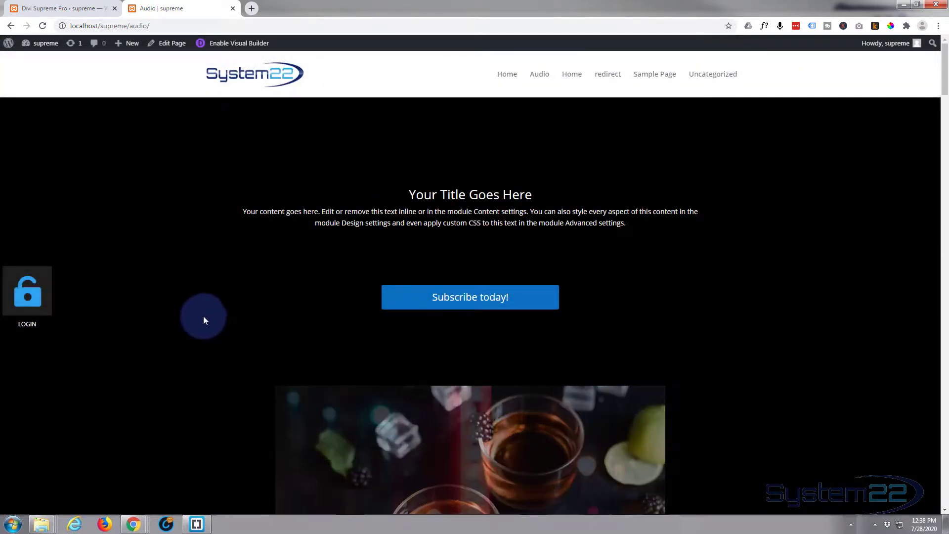
click(24, 303)
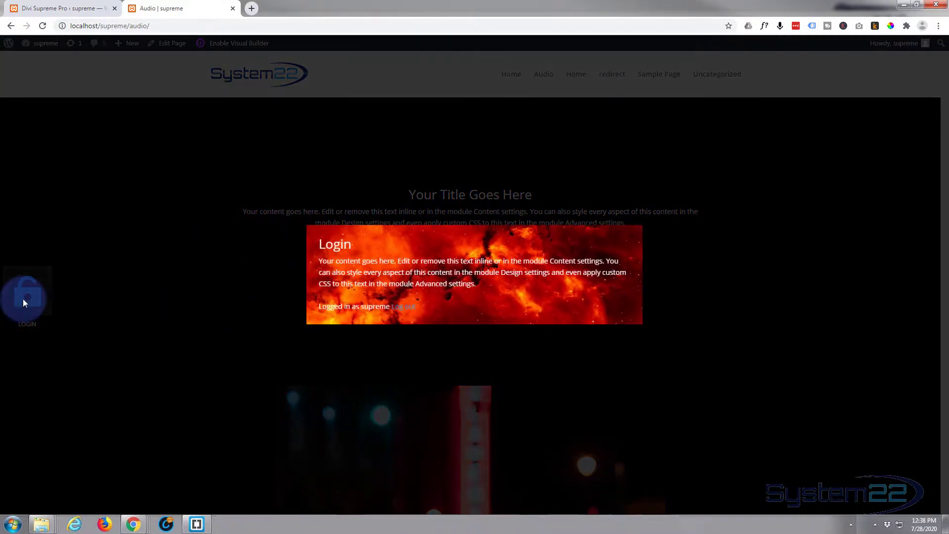
click(633, 239)
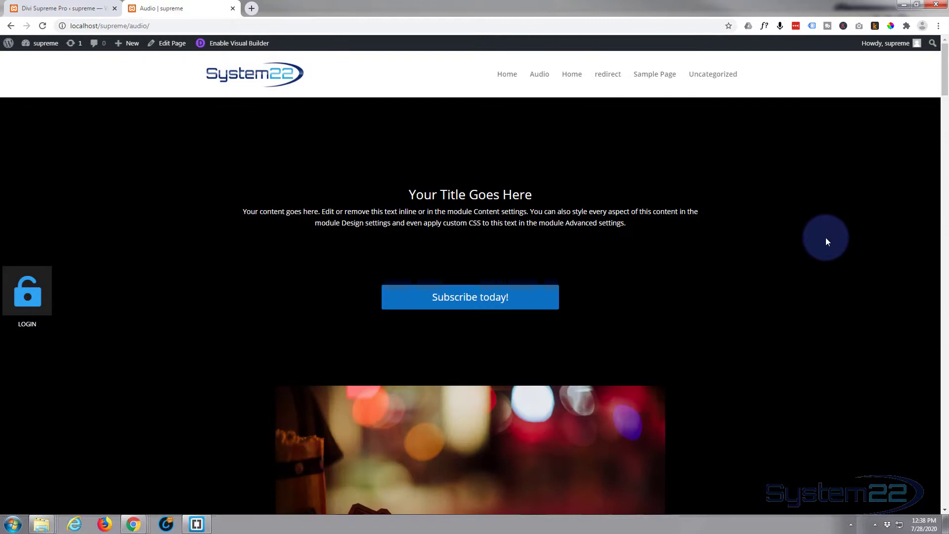